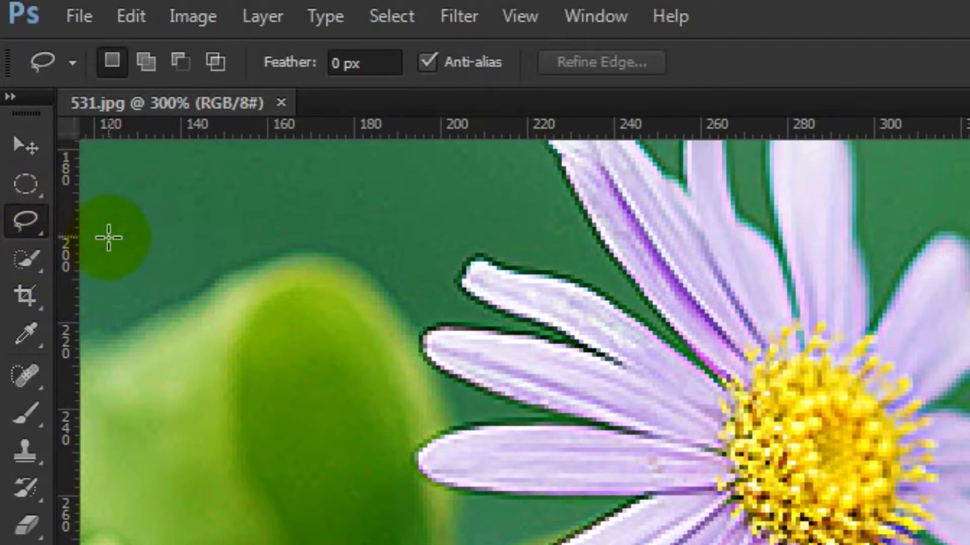
# - Draw a freehand Lasso selection around the flower's left petals with 0 px feather and anti-aliasing on
pyautogui.click(33, 219)
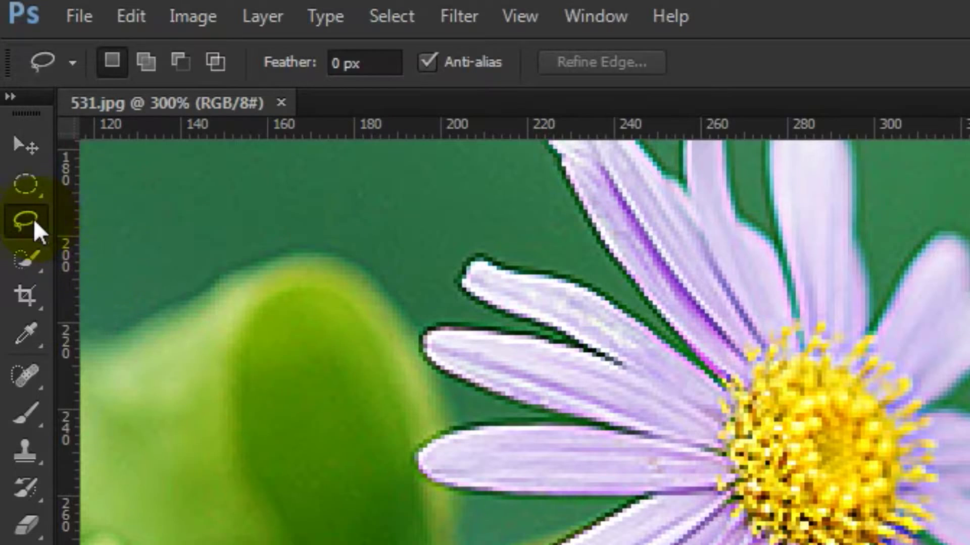
pyautogui.click(33, 219)
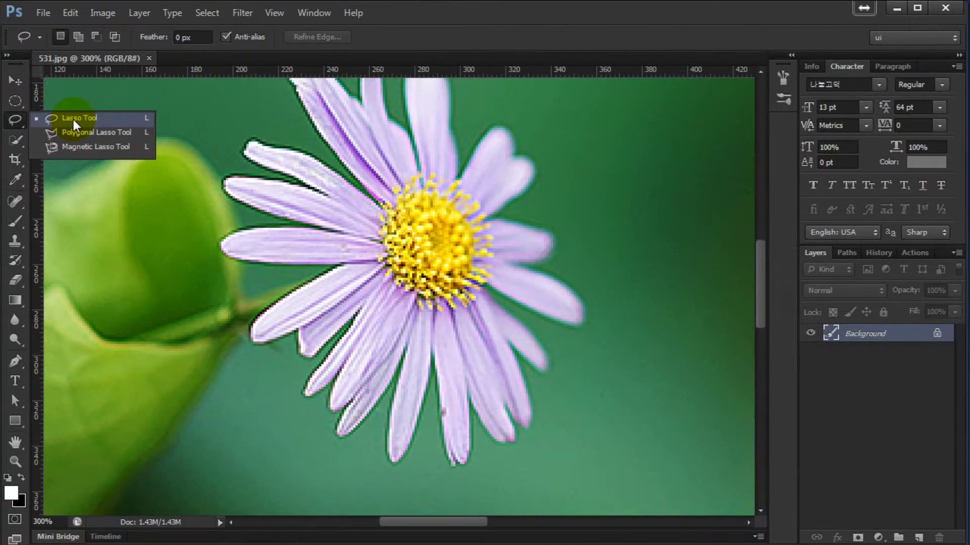
pyautogui.click(74, 121)
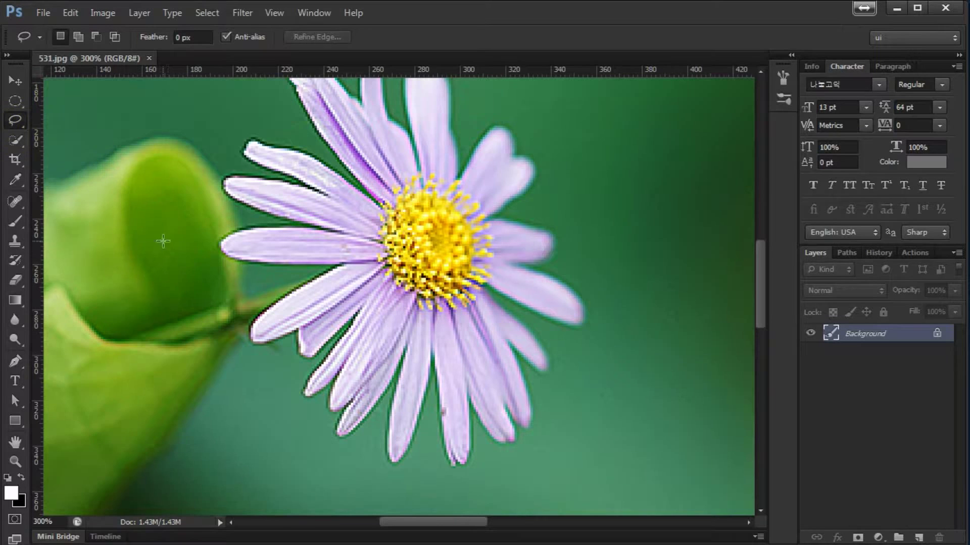
pyautogui.moveTo(182, 212)
pyautogui.mouseDown()
pyautogui.moveTo(212, 171)
pyautogui.moveTo(296, 171)
pyautogui.moveTo(345, 198)
pyautogui.moveTo(396, 261)
pyautogui.moveTo(393, 344)
pyautogui.moveTo(329, 396)
pyautogui.moveTo(245, 386)
pyautogui.moveTo(197, 339)
pyautogui.moveTo(182, 215)
pyautogui.mouseUp()
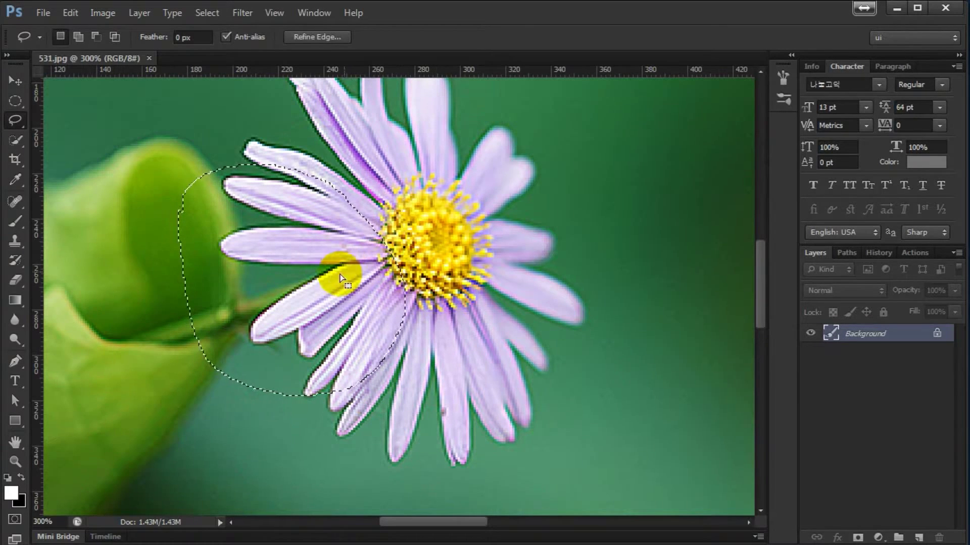
# - Draw a freehand Lasso selection around the whole flower and shift its outline slightly up and to the left
pyautogui.press('z')
pyautogui.keyDown('alt'); pyautogui.click(346, 283); pyautogui.keyUp('alt')
pyautogui.keyDown('alt'); pyautogui.click(334, 279); pyautogui.keyUp('alt')
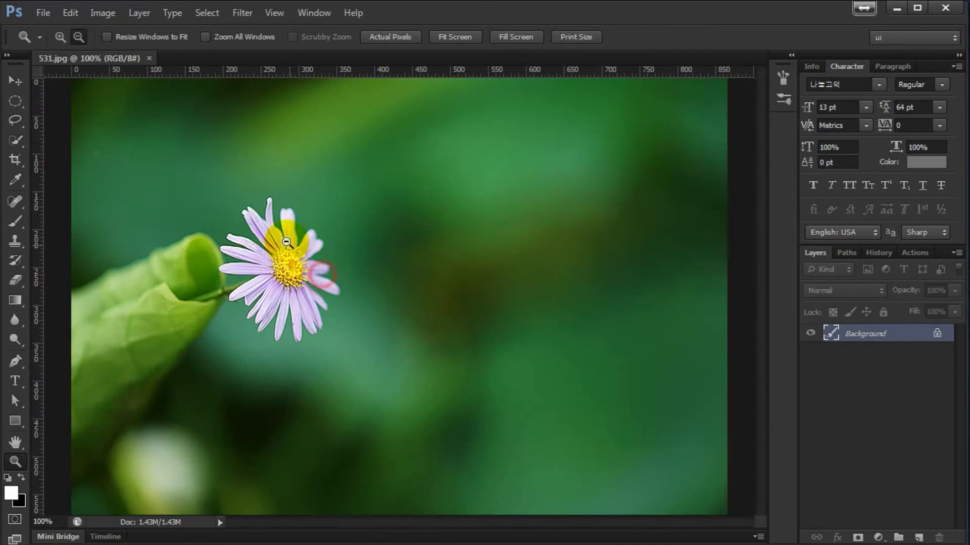
pyautogui.click(319, 324)
pyautogui.moveTo(303, 299); pyautogui.dragTo(346, 381)
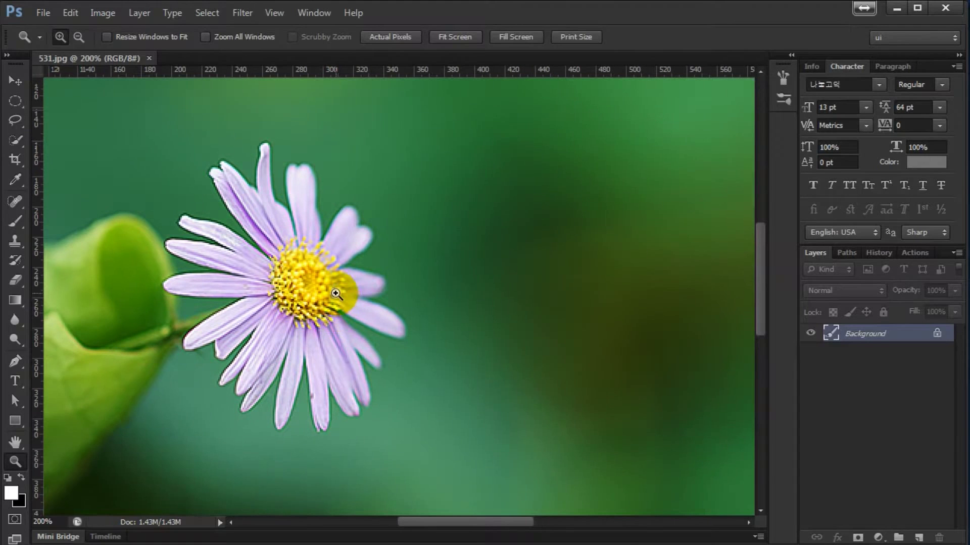
pyautogui.press('l')
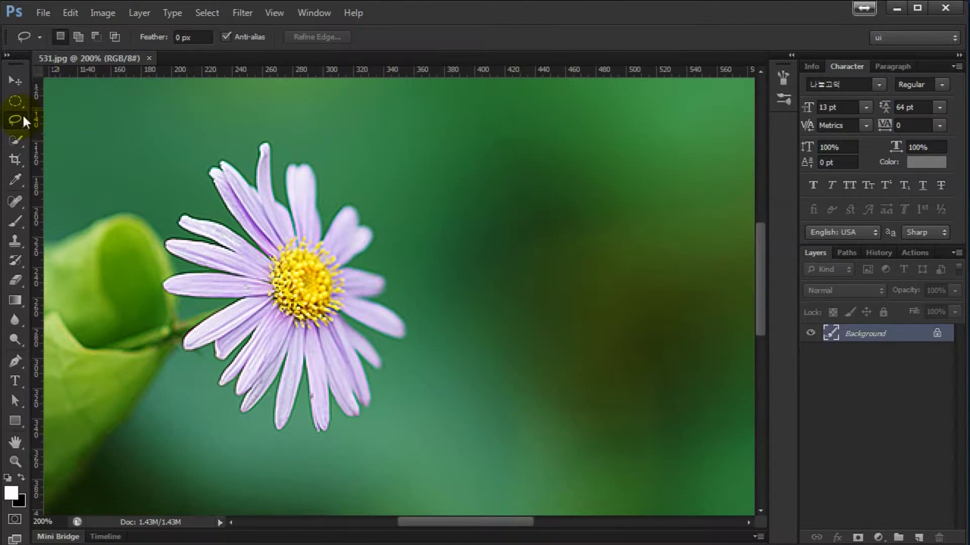
pyautogui.moveTo(187, 193)
pyautogui.mouseDown()
pyautogui.moveTo(207, 131)
pyautogui.moveTo(241, 121)
pyautogui.moveTo(350, 146)
pyautogui.moveTo(388, 186)
pyautogui.moveTo(435, 294)
pyautogui.moveTo(424, 394)
pyautogui.moveTo(393, 441)
pyautogui.moveTo(356, 464)
pyautogui.moveTo(296, 465)
pyautogui.moveTo(216, 428)
pyautogui.moveTo(176, 362)
pyautogui.moveTo(180, 195)
pyautogui.mouseUp()
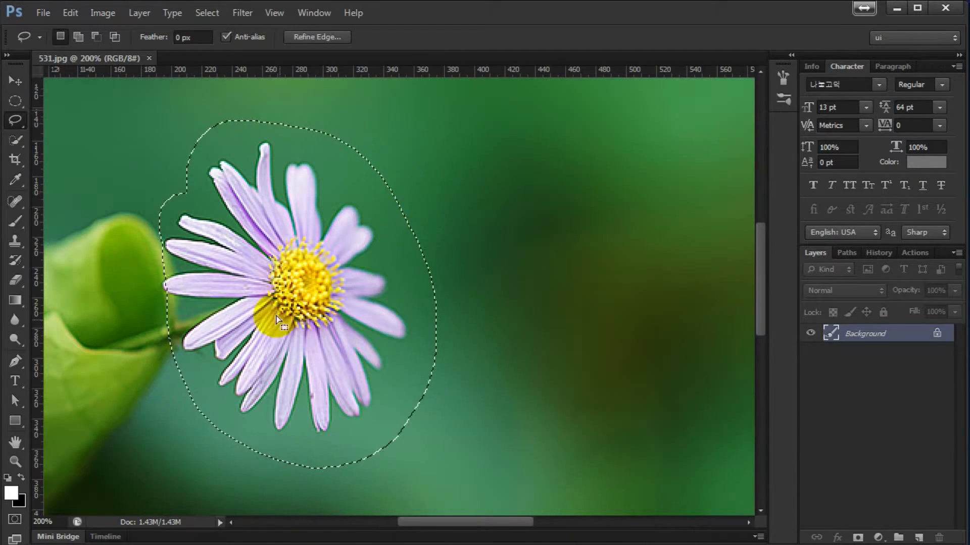
pyautogui.moveTo(289, 251); pyautogui.dragTo(279, 232)
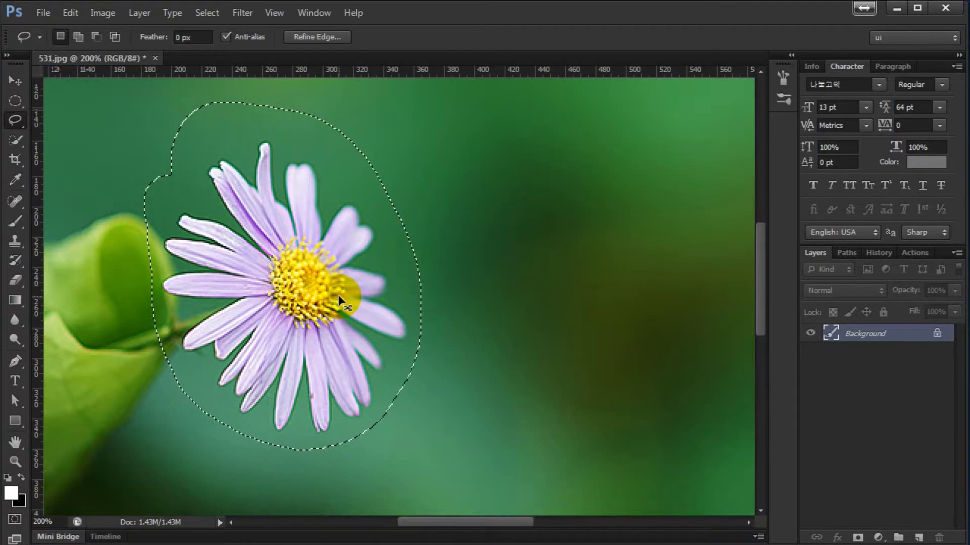
# - Try copying the selected flower to a new layer and moving the copy to the right
pyautogui.hotkey('ctrl', 'j')
pyautogui.press('v')
pyautogui.moveTo(299, 338); pyautogui.dragTo(567, 321)
pyautogui.hotkey('ctrl', 'alt', 'z')
pyautogui.hotkey('ctrl', 'alt', 'z')
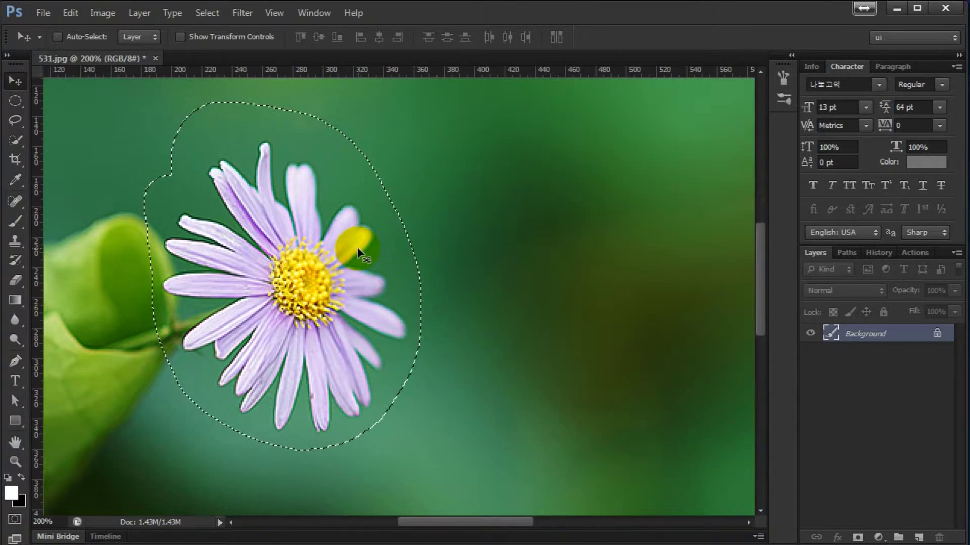
# - Put the selected flower on a new layer and offset the copy to the right, partly overlapping the original
pyautogui.hotkey('shift', 'F5')
pyautogui.press('Escape')
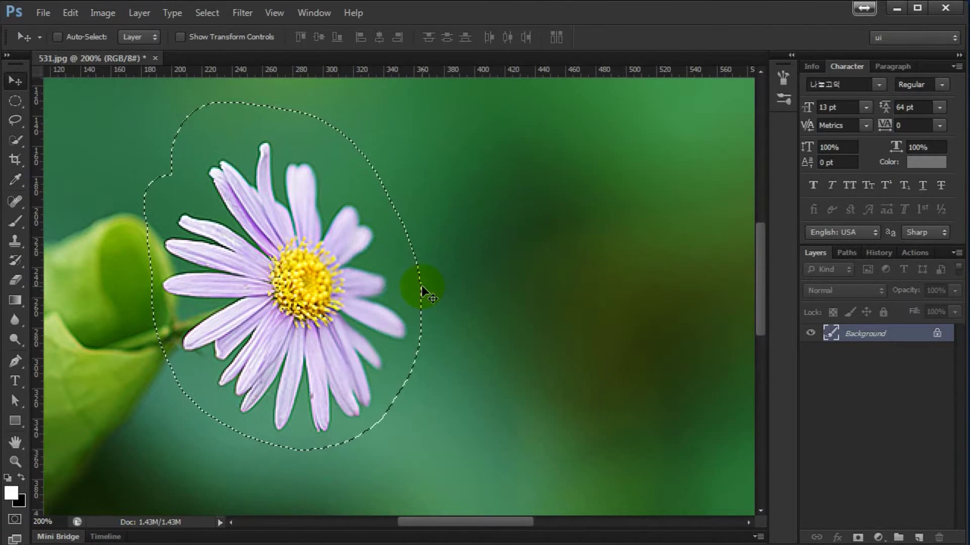
pyautogui.hotkey('ctrl', 'shift', 'n')
pyautogui.press('Return')
pyautogui.moveTo(422, 289)
pyautogui.mouseDown()
pyautogui.moveTo(460, 308)
pyautogui.moveTo(507, 313)
pyautogui.mouseUp()
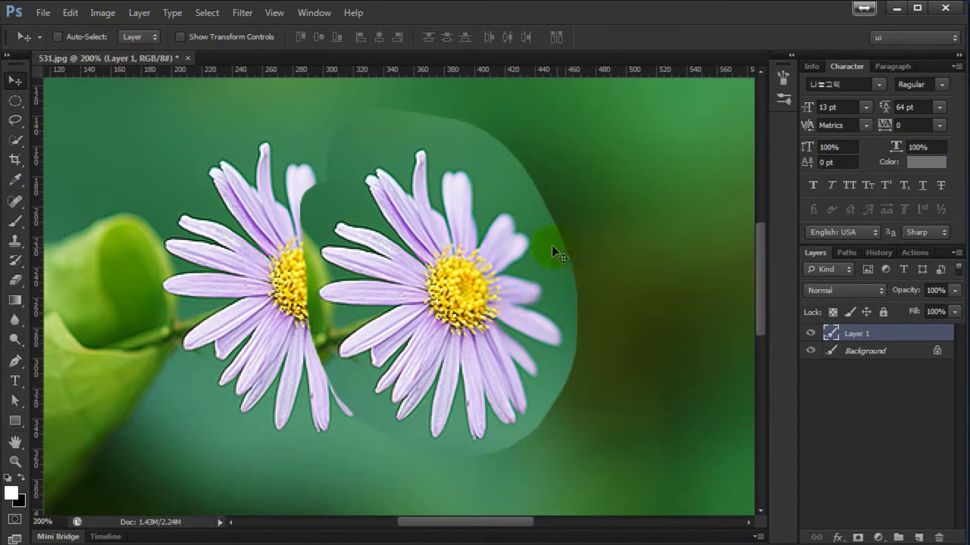
# - Lasso an area across the right part of the copied flower, clear it and fill it with black
pyautogui.press('l')
pyautogui.moveTo(582, 363); pyautogui.dragTo(609, 217)
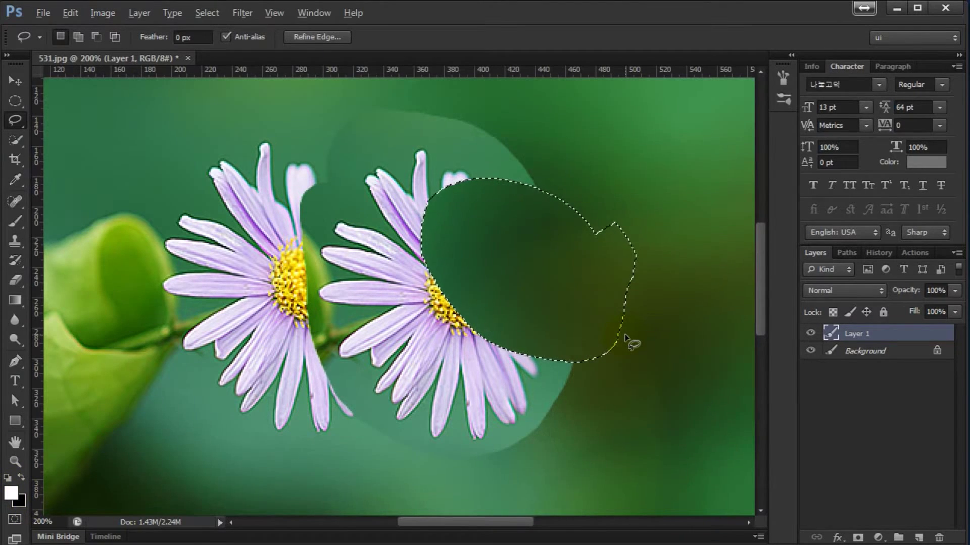
pyautogui.hotkey('alt', 'BackSpace')
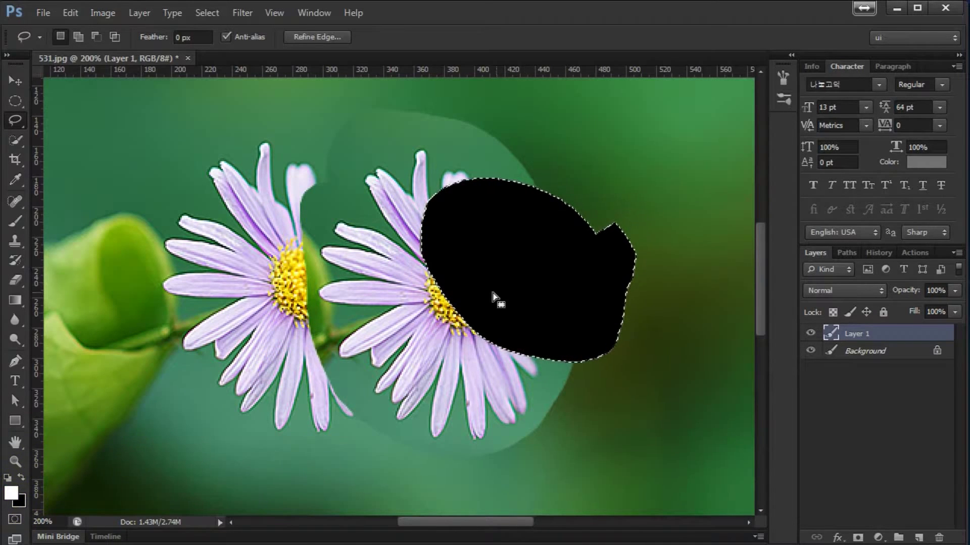
# - Discard the black fill and the copied flower layer to restore the original image
pyautogui.click(522, 264)
pyautogui.press('v')
pyautogui.hotkey('ctrl', 'e')
pyautogui.press('F12')
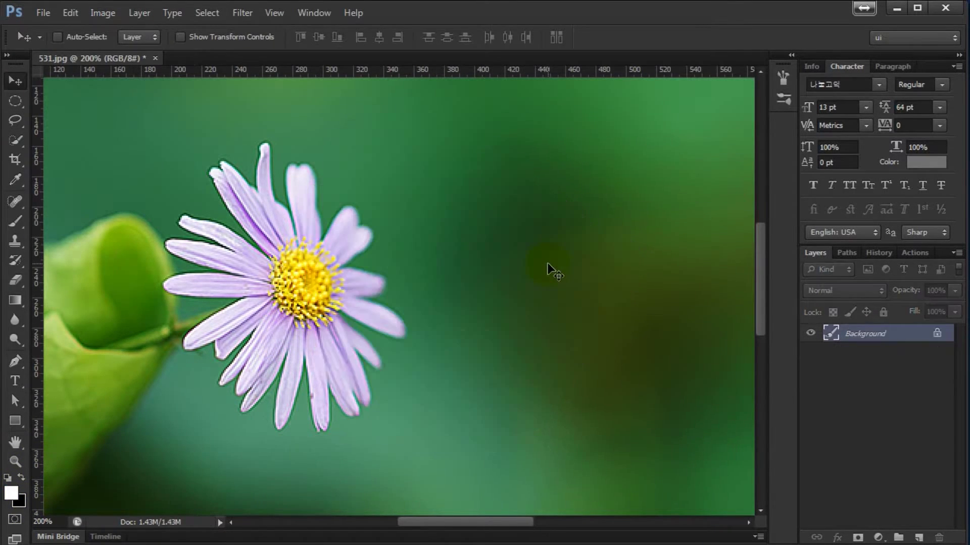
# - Draw a fresh freehand selection around the flower on the Background with the Lasso Tool
pyautogui.press('l')
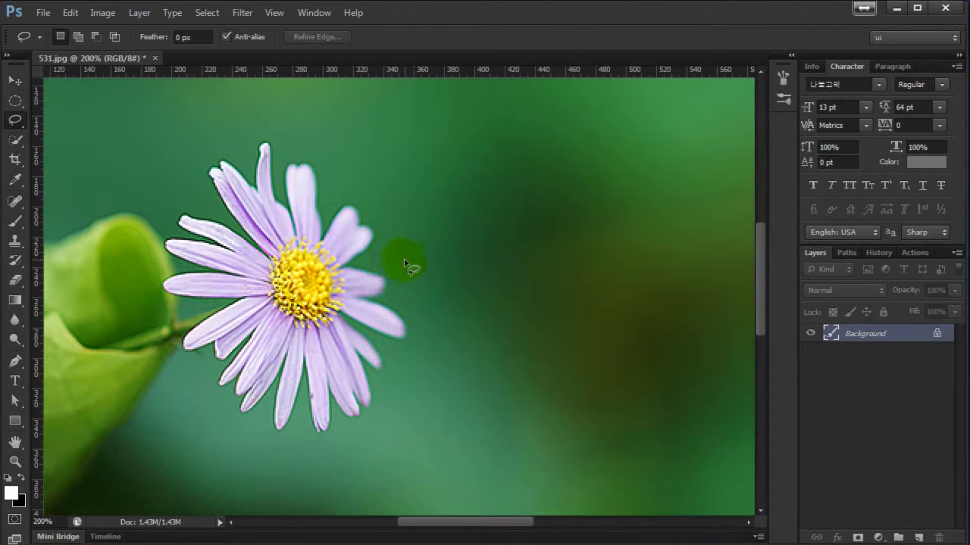
pyautogui.rightClick(16, 117)
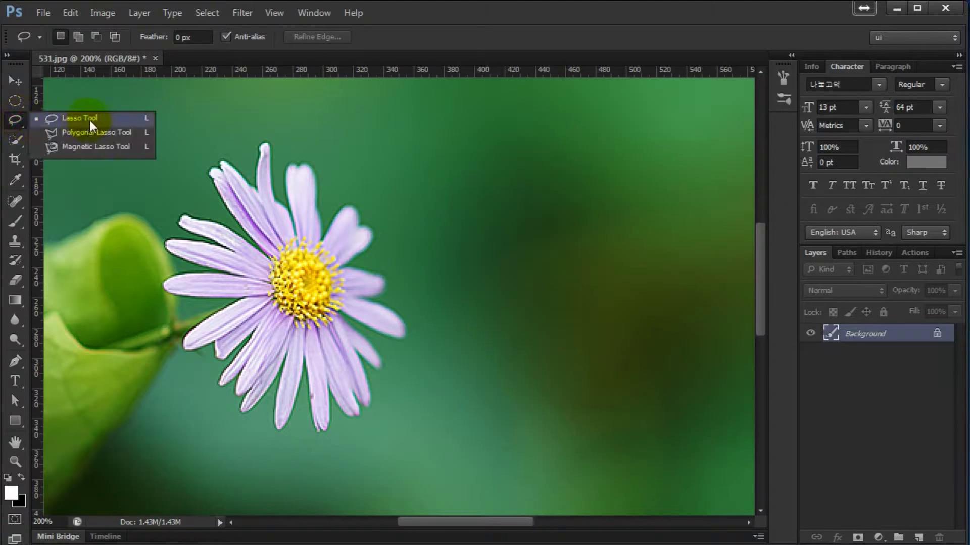
pyautogui.click(15, 120)
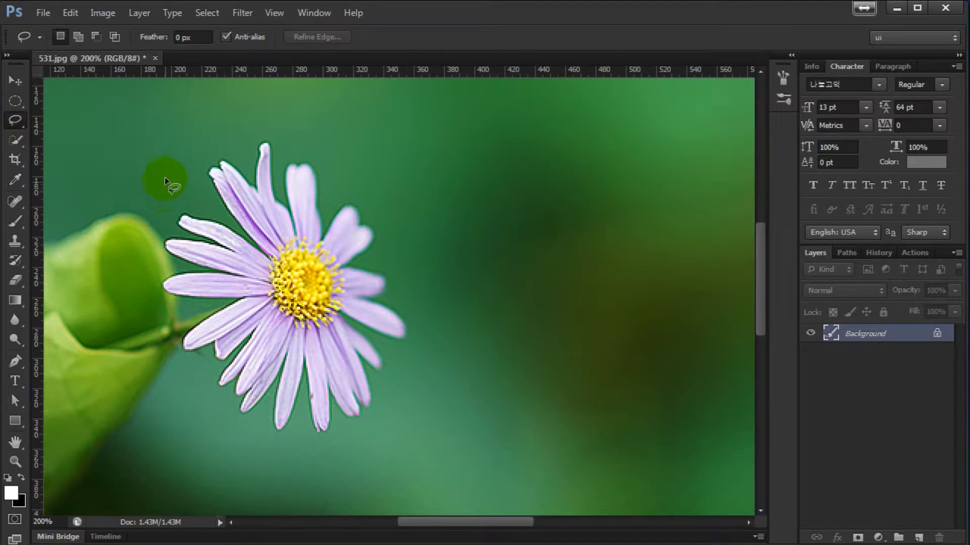
pyautogui.moveTo(181, 182)
pyautogui.mouseDown()
pyautogui.moveTo(240, 120)
pyautogui.moveTo(403, 194)
pyautogui.moveTo(435, 374)
pyautogui.moveTo(340, 430)
pyautogui.moveTo(209, 409)
pyautogui.moveTo(146, 306)
pyautogui.moveTo(177, 183)
pyautogui.mouseUp()
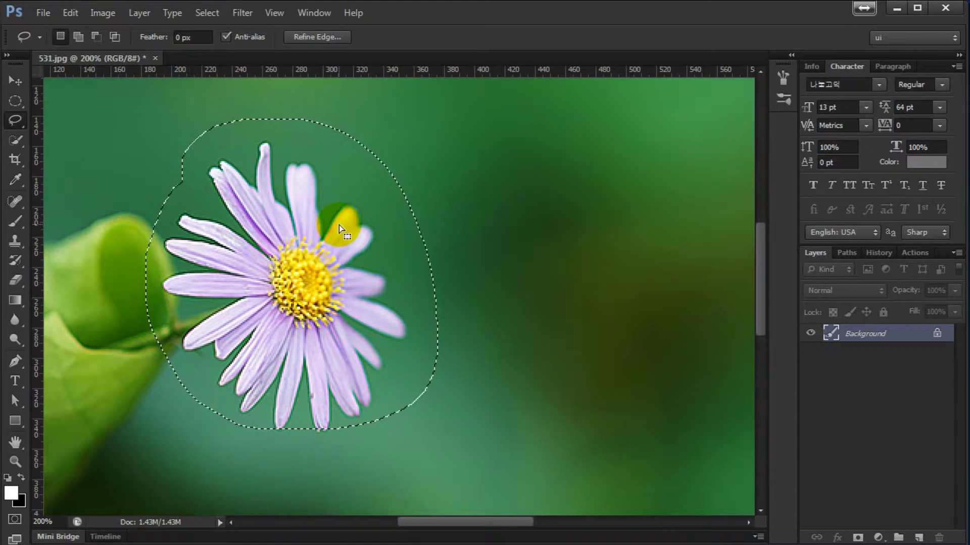
# - Copy the selected flower to a new layer, shift it slightly to the right and delete that layer
pyautogui.hotkey('ctrl', 'j')
pyautogui.press('v')
pyautogui.moveTo(331, 313)
pyautogui.mouseDown()
pyautogui.moveTo(548, 316)
pyautogui.moveTo(325, 320)
pyautogui.mouseUp()
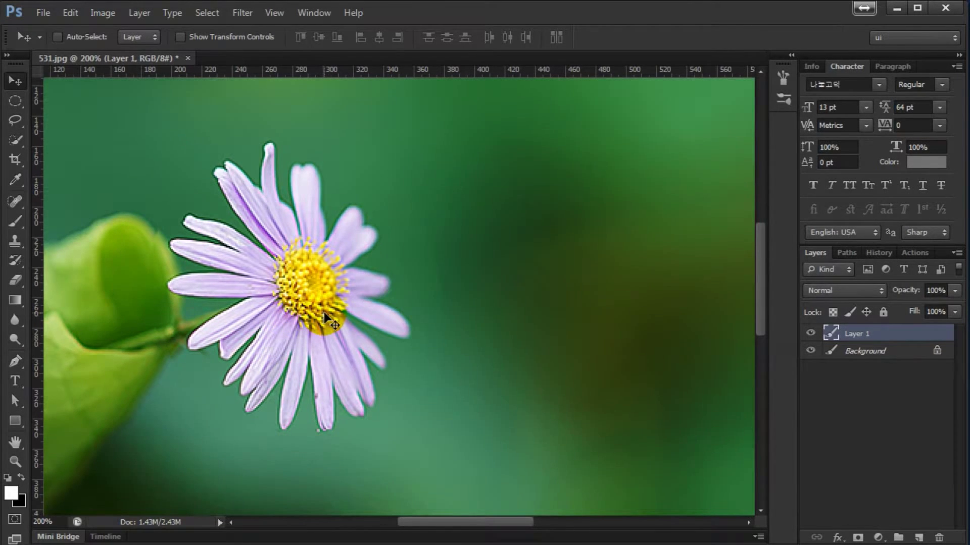
pyautogui.press('Delete')
# - Lasso a rounded area over the flower on the Background and fill it with black
pyautogui.press('l')
pyautogui.moveTo(423, 323)
pyautogui.mouseDown()
pyautogui.moveTo(361, 154)
pyautogui.moveTo(191, 127)
pyautogui.moveTo(136, 306)
pyautogui.moveTo(317, 430)
pyautogui.moveTo(405, 358)
pyautogui.moveTo(404, 332)
pyautogui.mouseUp()
pyautogui.hotkey('alt', 'BackSpace')
pyautogui.hotkey('ctrl', 'BackSpace')
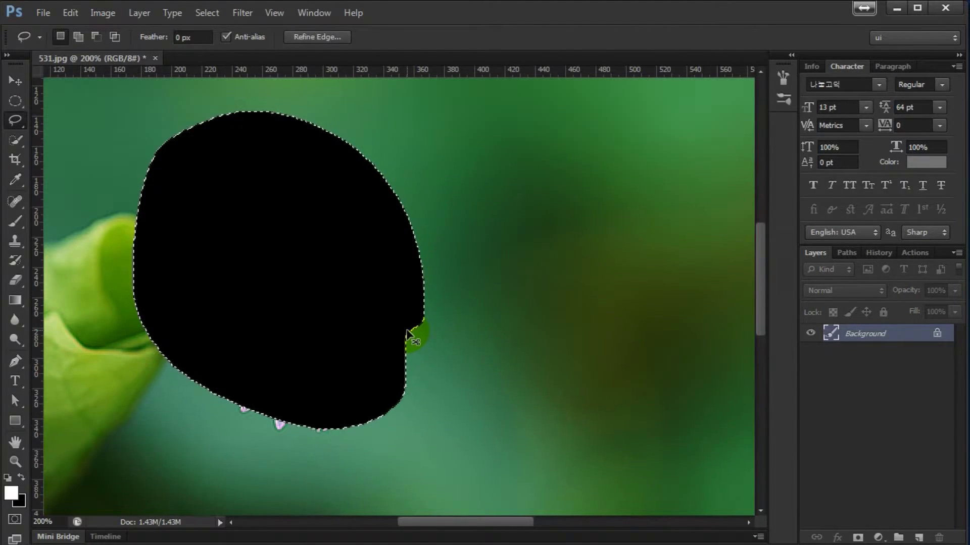
# - Add a new layer above the Background and fill the lassoed area on it with black
pyautogui.press('i')
pyautogui.hotkey('shift', 'BackSpace')
pyautogui.press('Escape')
pyautogui.press('l')
pyautogui.hotkey('ctrl', 'shift', 'n')
pyautogui.press('Return')
pyautogui.hotkey('alt', 'BackSpace')
pyautogui.hotkey('ctrl', 'BackSpace')
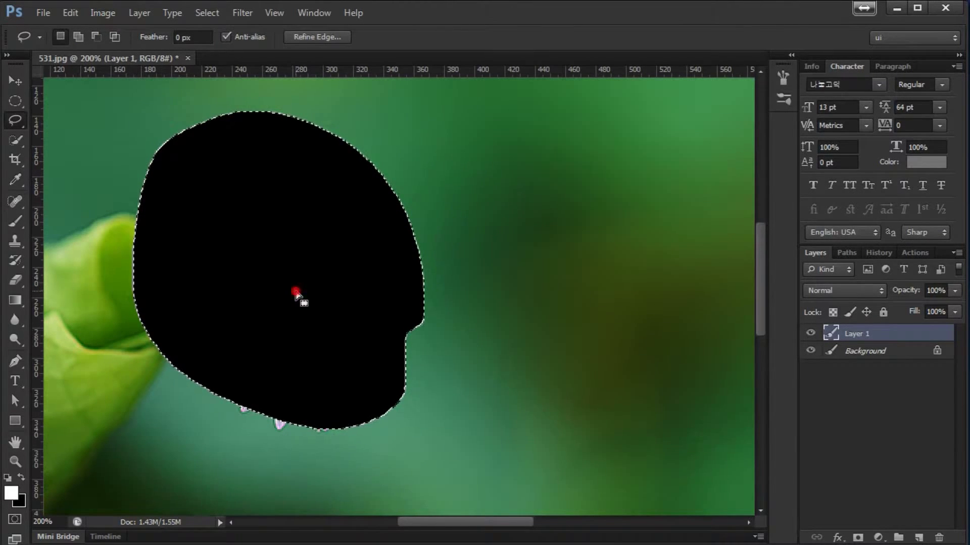
pyautogui.hotkey('alt', 'BackSpace')
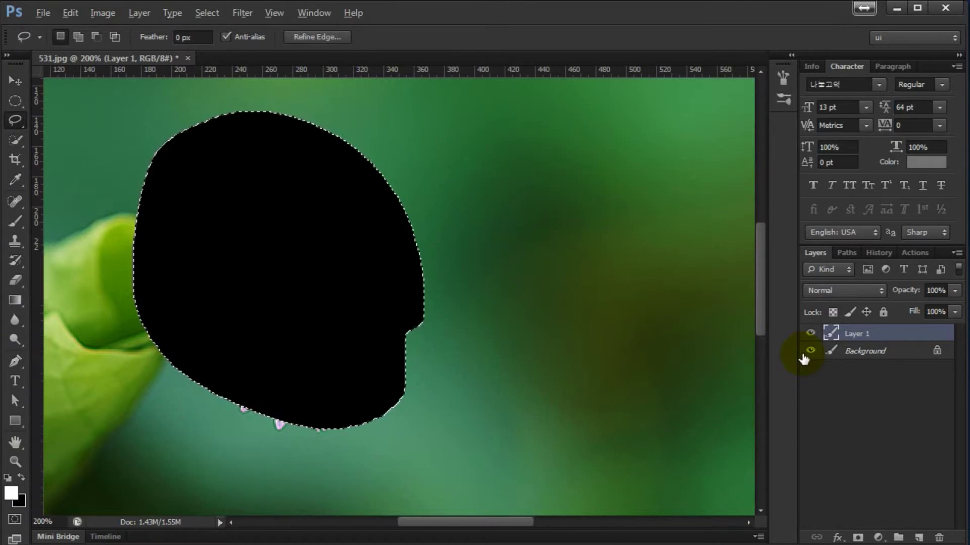
# - Remove the black-filled layer, restore the flower on the Background and clear the selection
pyautogui.hotkey('ctrl', 'e')
pyautogui.hotkey('ctrl', 'BackSpace')
pyautogui.hotkey('alt', 'BackSpace')
pyautogui.hotkey('ctrl', 'z')
pyautogui.hotkey('ctrl', 'd')
# - Duplicate the whole Background as Layer 1 and make the duplicate the active layer
pyautogui.hotkey('ctrl', 'j')
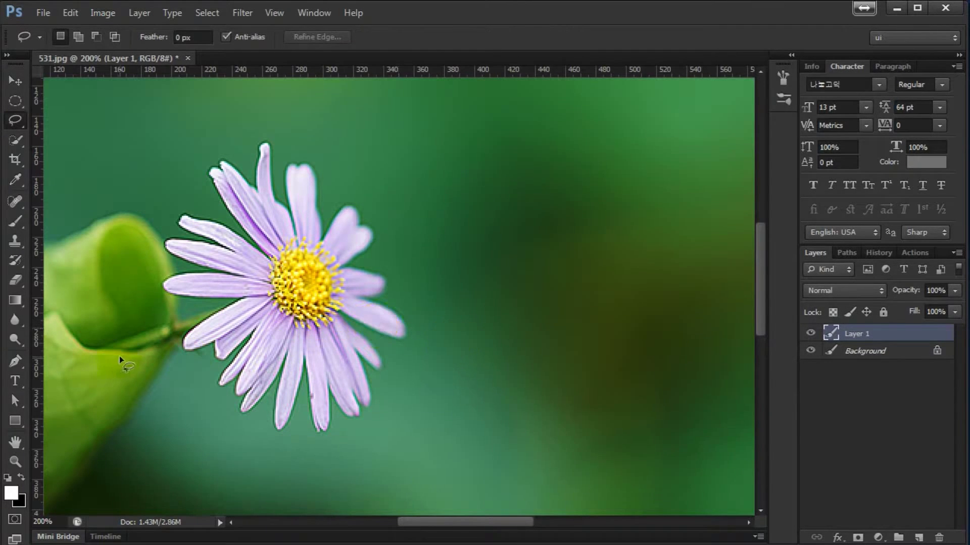
pyautogui.click(867, 351)
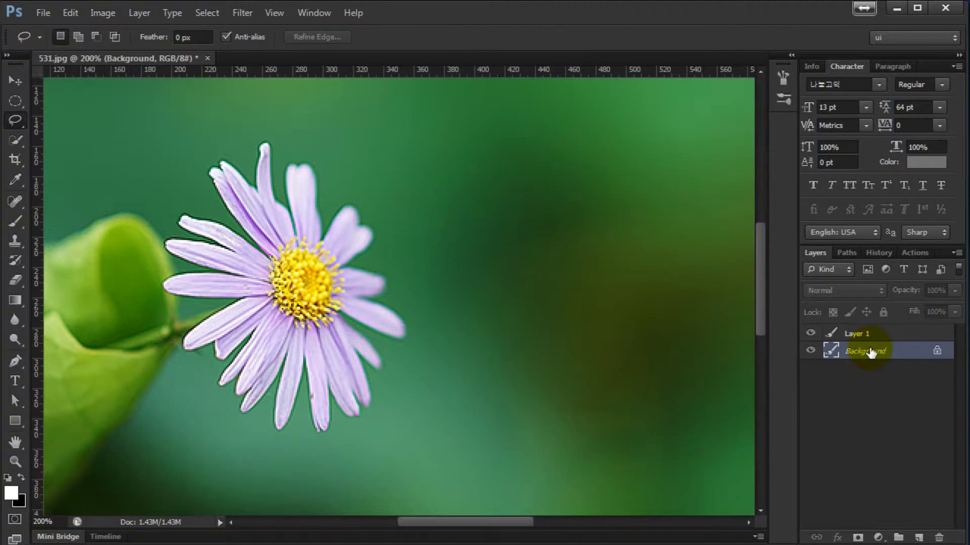
pyautogui.click(882, 335)
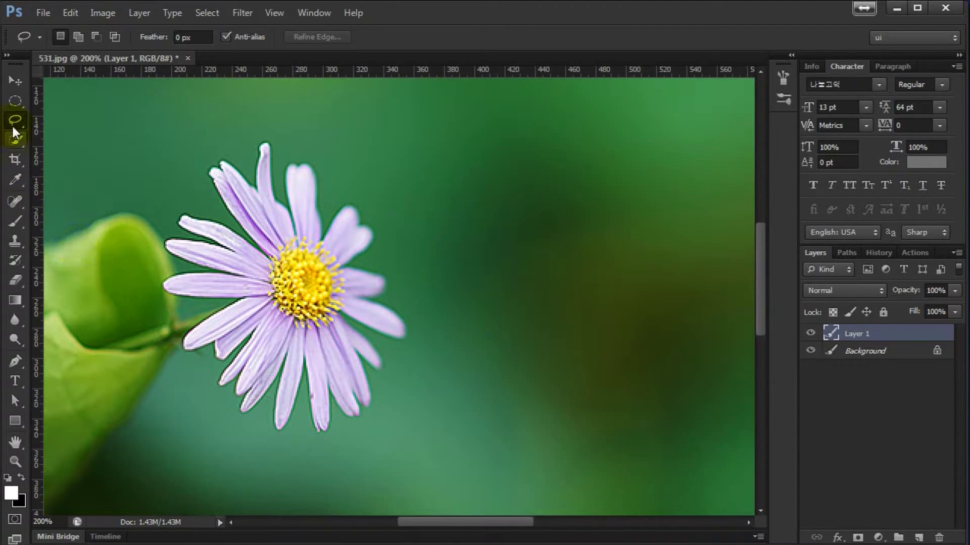
# - Draw a freehand Lasso selection loosely around the whole flower on Layer 1 and shift its outline slightly
pyautogui.moveTo(181, 171)
pyautogui.mouseDown()
pyautogui.moveTo(205, 137)
pyautogui.moveTo(377, 159)
pyautogui.moveTo(449, 287)
pyautogui.moveTo(423, 407)
pyautogui.moveTo(279, 462)
pyautogui.moveTo(205, 430)
pyautogui.moveTo(143, 329)
pyautogui.moveTo(131, 238)
pyautogui.moveTo(177, 175)
pyautogui.mouseUp()
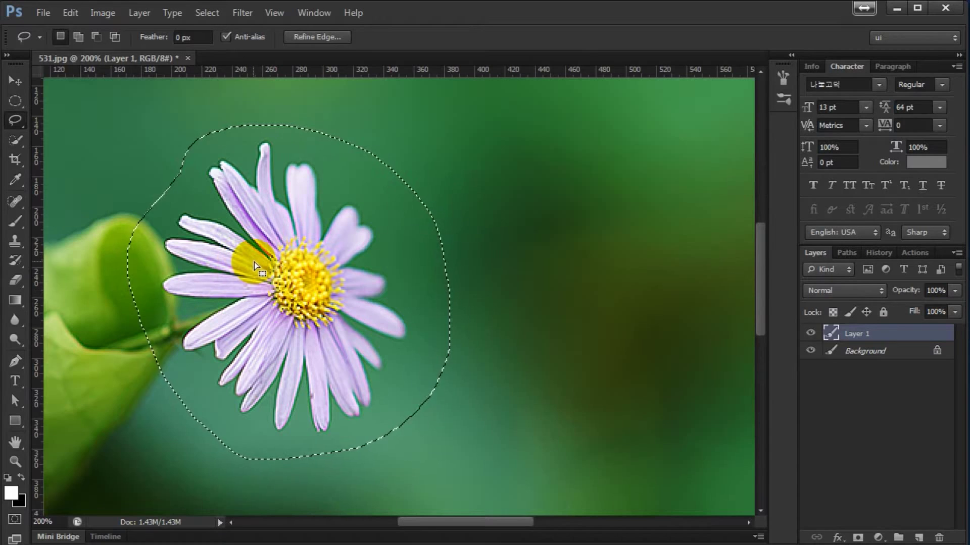
pyautogui.moveTo(256, 260)
pyautogui.mouseDown()
pyautogui.moveTo(411, 260)
pyautogui.moveTo(444, 232)
pyautogui.moveTo(274, 219)
pyautogui.moveTo(221, 274)
pyautogui.moveTo(298, 273)
pyautogui.moveTo(236, 241)
pyautogui.moveTo(259, 241)
pyautogui.moveTo(261, 259)
pyautogui.mouseUp()
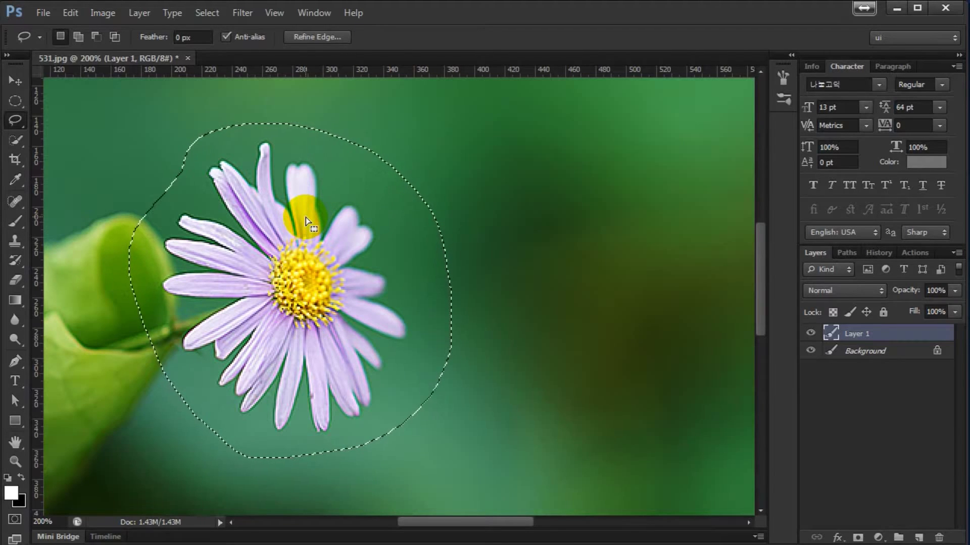
# - Reposition the selection outline in several directions, leaving it around the whole flower
pyautogui.hotkey('shift', 'Right')
pyautogui.hotkey('shift', 'Right')
pyautogui.hotkey('shift', 'Right')
pyautogui.hotkey('shift', 'Down')
pyautogui.hotkey('shift', 'Down')
pyautogui.hotkey('shift', 'Down')
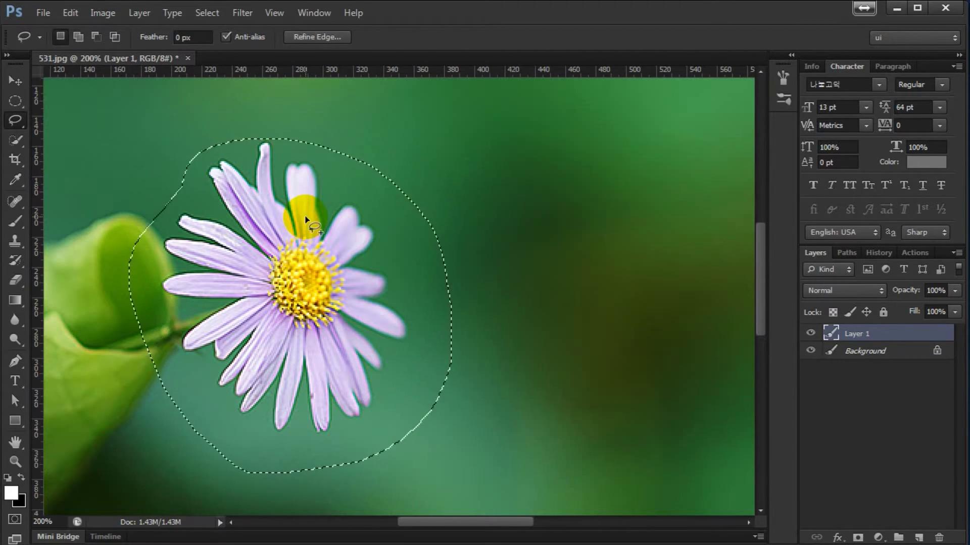
pyautogui.hotkey('shift', 'Right')
pyautogui.hotkey('shift', 'Right')
pyautogui.hotkey('shift', 'Right')
pyautogui.hotkey('shift', 'Right')
pyautogui.hotkey('shift', 'Right')
pyautogui.hotkey('shift', 'Left')
pyautogui.hotkey('shift', 'Left')
pyautogui.hotkey('shift', 'Left')
pyautogui.hotkey('shift', 'Left')
pyautogui.hotkey('shift', 'Left')
pyautogui.hotkey('shift', 'Left')
pyautogui.hotkey('shift', 'Left')
pyautogui.hotkey('shift', 'Left')
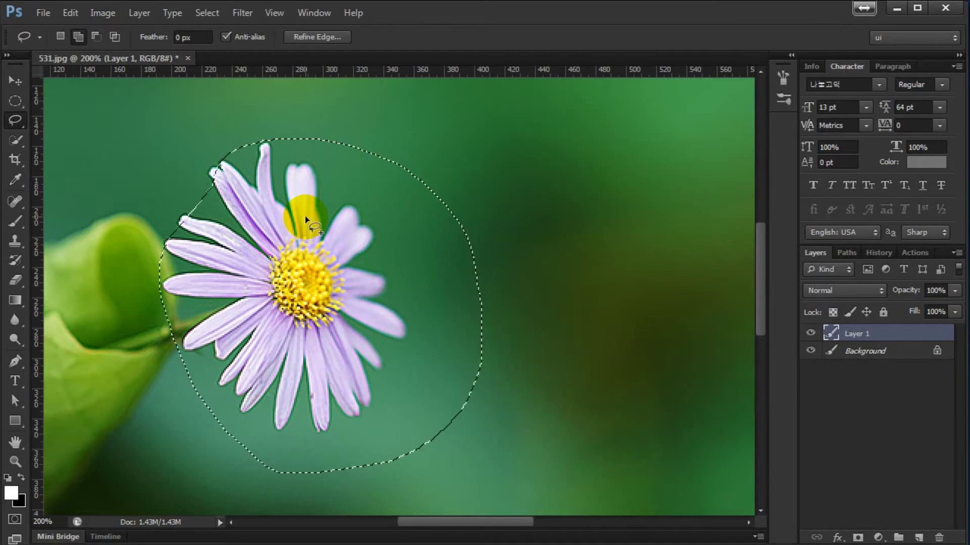
pyautogui.hotkey('shift', 'Right')
pyautogui.hotkey('shift', 'Right')
pyautogui.hotkey('shift', 'Right')
pyautogui.hotkey('shift', 'Right')
pyautogui.hotkey('shift', 'Right')
pyautogui.hotkey('shift', 'Right')
pyautogui.hotkey('shift', 'Up')
pyautogui.hotkey('shift', 'Up')
pyautogui.hotkey('shift', 'Up')
pyautogui.hotkey('shift', 'Up')
pyautogui.hotkey('shift', 'Up')
pyautogui.hotkey('shift', 'Up')
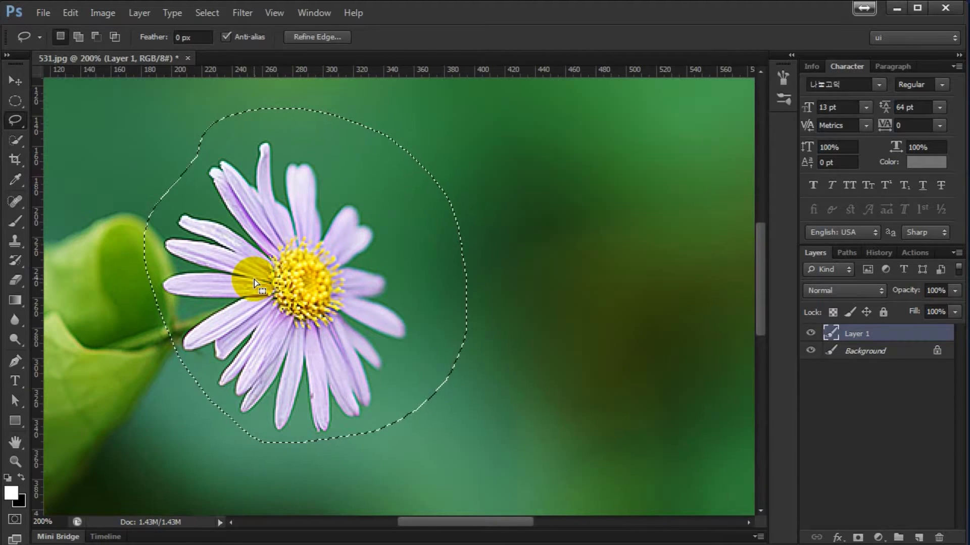
pyautogui.moveTo(267, 282); pyautogui.dragTo(260, 289)
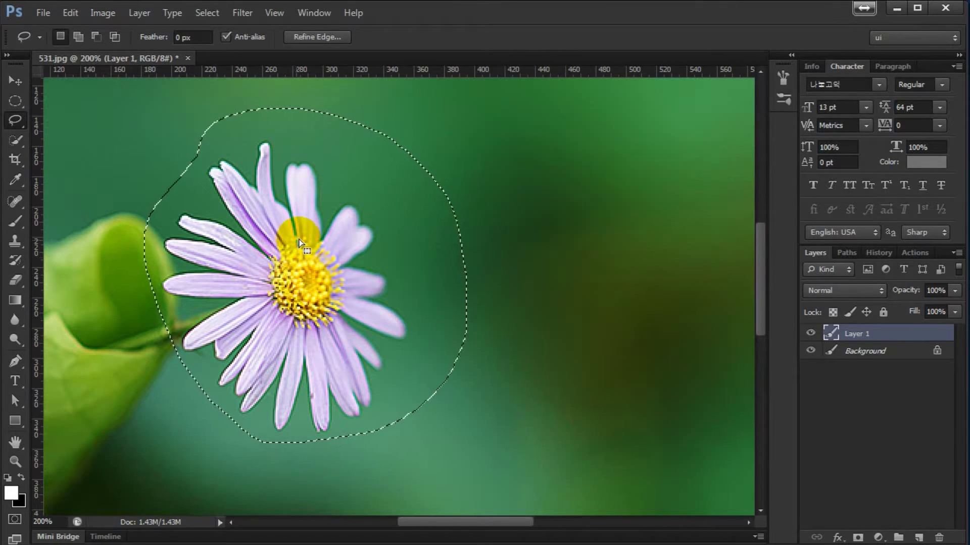
pyautogui.click(408, 227)
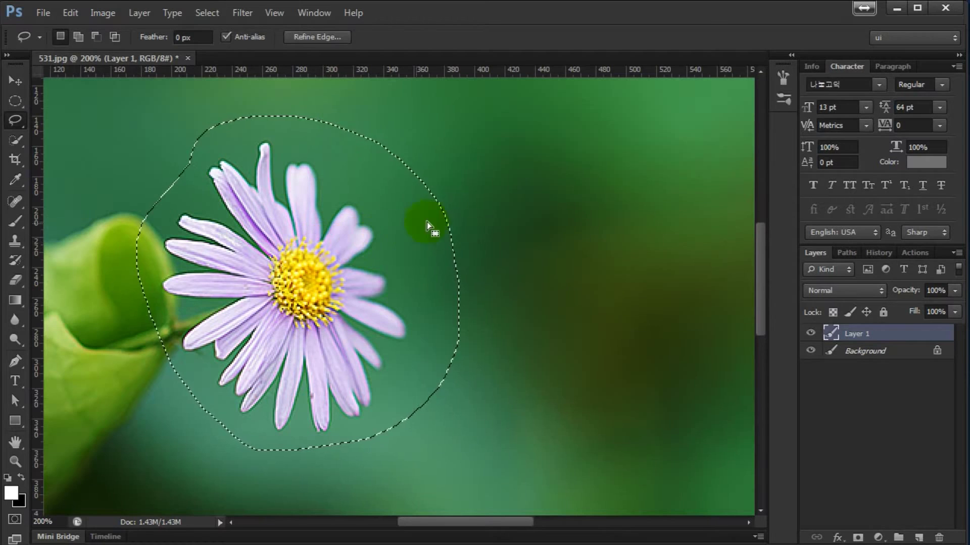
# - Add a large overlapping area beside the flower and three small separate areas in the background to the selection
pyautogui.press('shift')
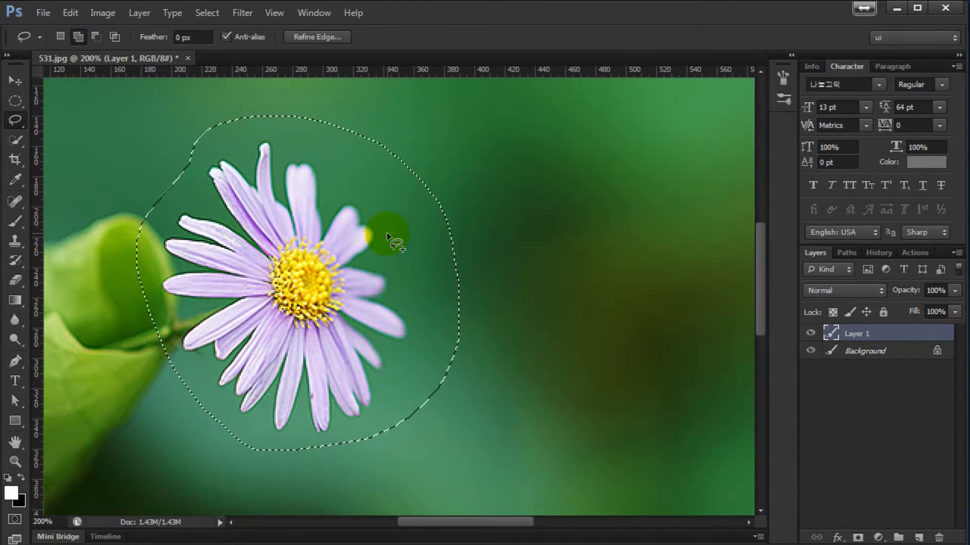
pyautogui.moveTo(393, 229)
pyautogui.mouseDown()
pyautogui.moveTo(469, 157)
pyautogui.moveTo(599, 180)
pyautogui.moveTo(641, 306)
pyautogui.moveTo(500, 376)
pyautogui.moveTo(411, 311)
pyautogui.moveTo(376, 199)
pyautogui.mouseUp()
pyautogui.moveTo(511, 438)
pyautogui.mouseDown()
pyautogui.moveTo(553, 478)
pyautogui.moveTo(520, 433)
pyautogui.mouseUp()
pyautogui.moveTo(637, 477); pyautogui.dragTo(666, 460)
pyautogui.moveTo(677, 194)
pyautogui.mouseDown()
pyautogui.moveTo(662, 188)
pyautogui.moveTo(708, 143)
pyautogui.moveTo(717, 237)
pyautogui.mouseUp()
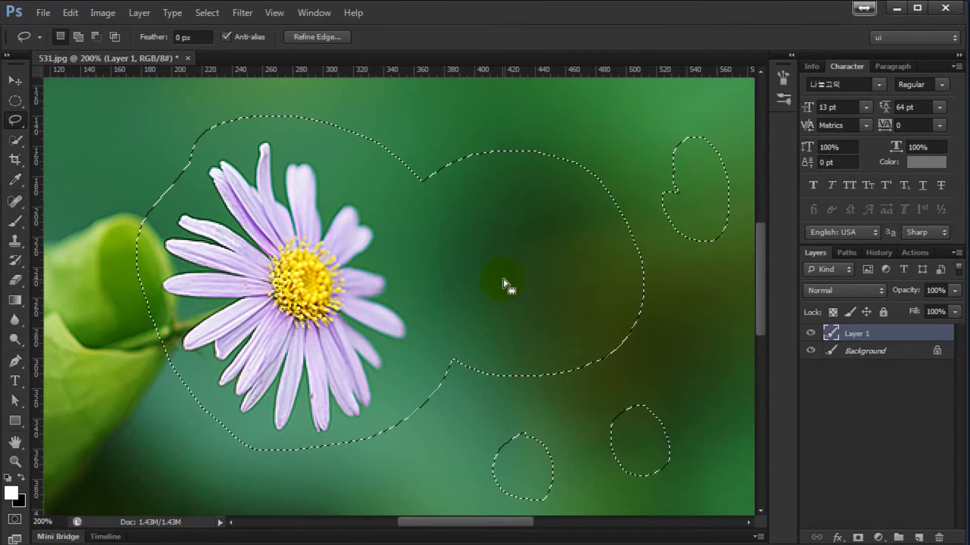
# - Subtract large freehand areas over the background and the flower's centre from the selection, and deselect everything
pyautogui.moveTo(727, 110); pyautogui.dragTo(561, 110)
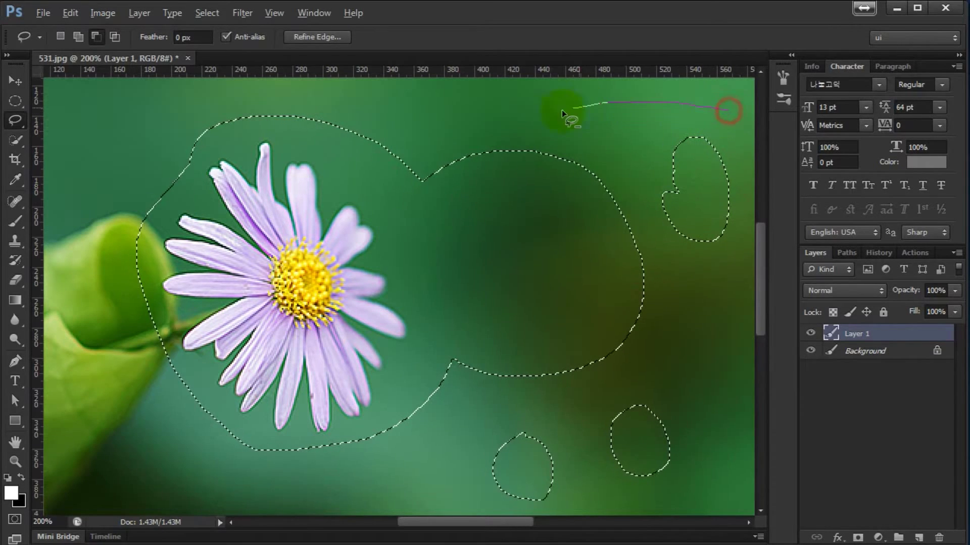
pyautogui.moveTo(467, 421)
pyautogui.mouseDown()
pyautogui.moveTo(638, 443)
pyautogui.moveTo(724, 115)
pyautogui.mouseUp()
pyautogui.moveTo(540, 146)
pyautogui.mouseDown()
pyautogui.moveTo(340, 184)
pyautogui.moveTo(217, 364)
pyautogui.moveTo(414, 411)
pyautogui.mouseUp()
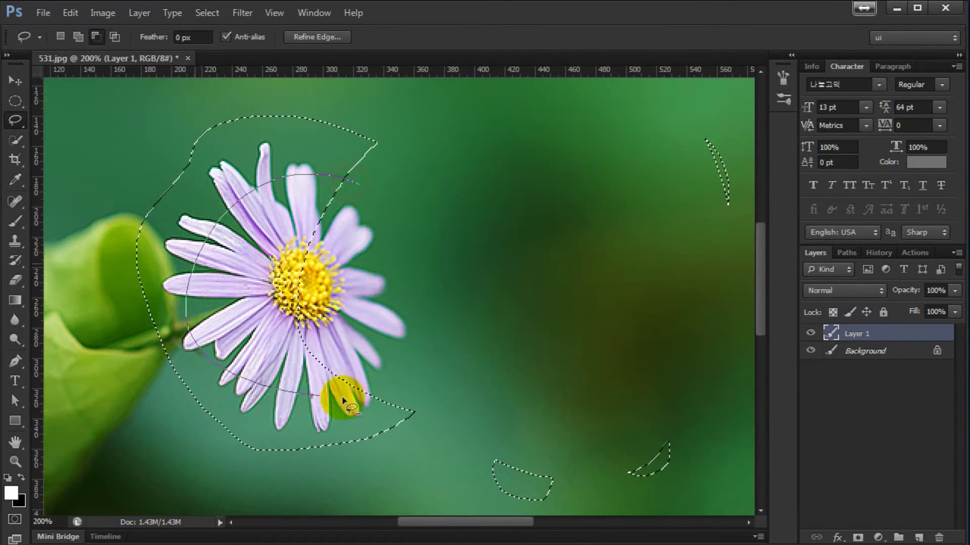
pyautogui.moveTo(260, 454); pyautogui.dragTo(270, 439)
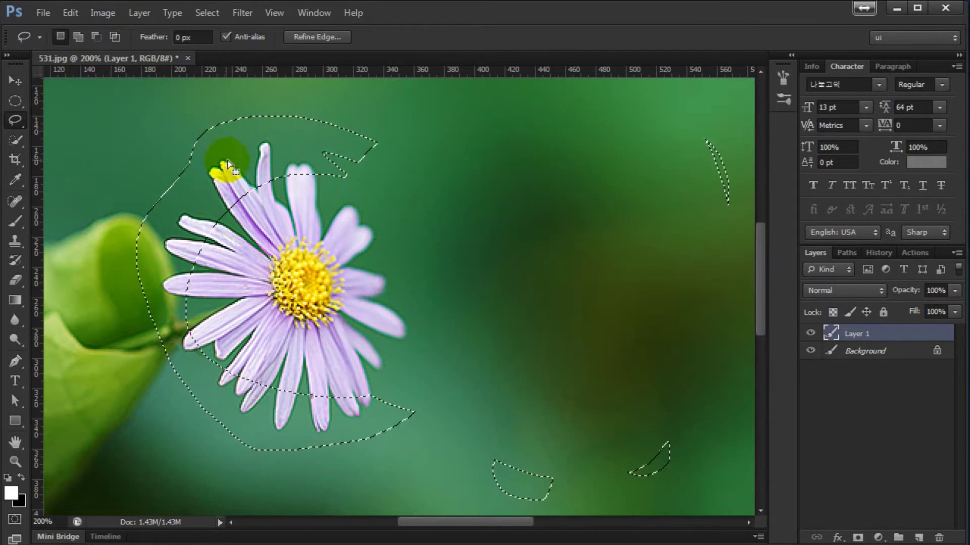
pyautogui.moveTo(235, 163); pyautogui.dragTo(236, 165)
pyautogui.hotkey('ctrl', 'z')
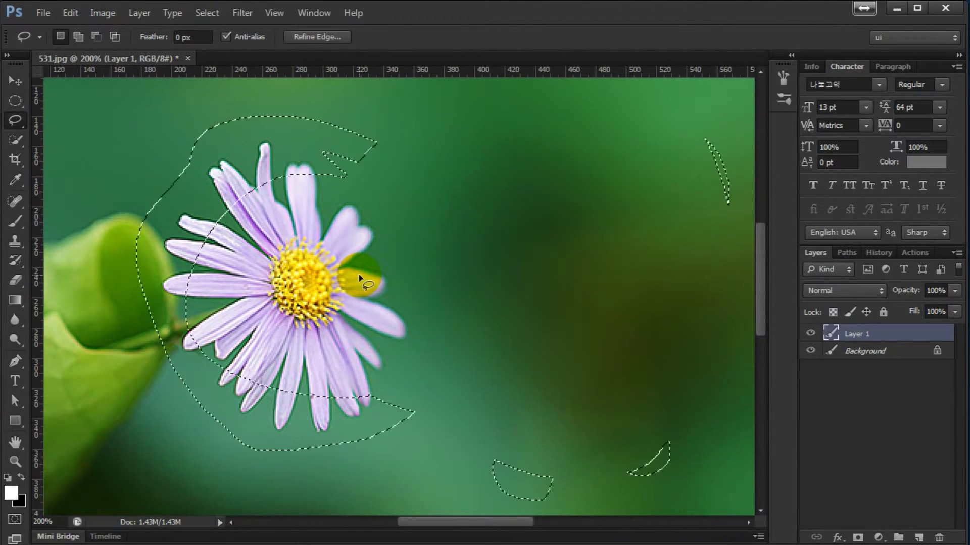
pyautogui.click(298, 201)
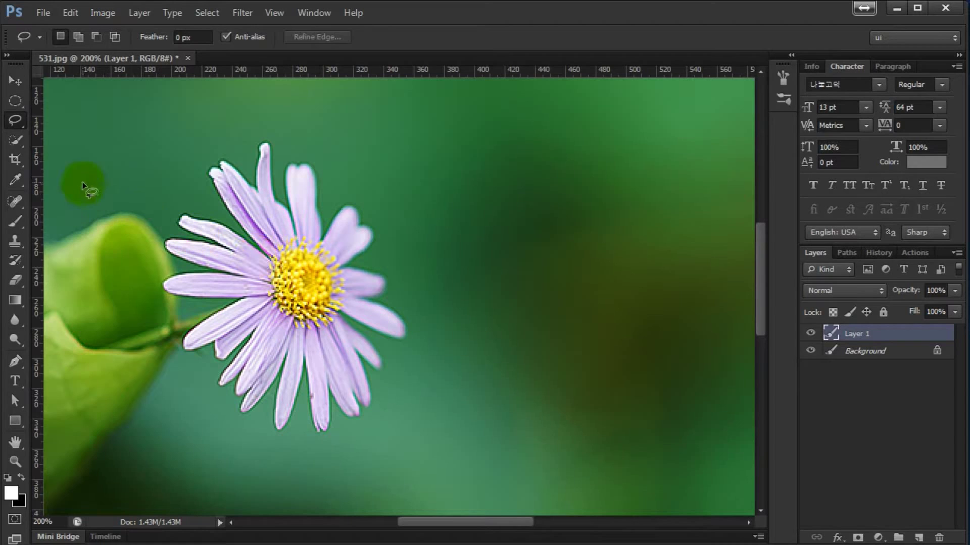
# - Cycle repeatedly through the Lasso, Polygonal Lasso and Magnetic Lasso tools, ending on the Lasso Tool
pyautogui.rightClick(15, 120)
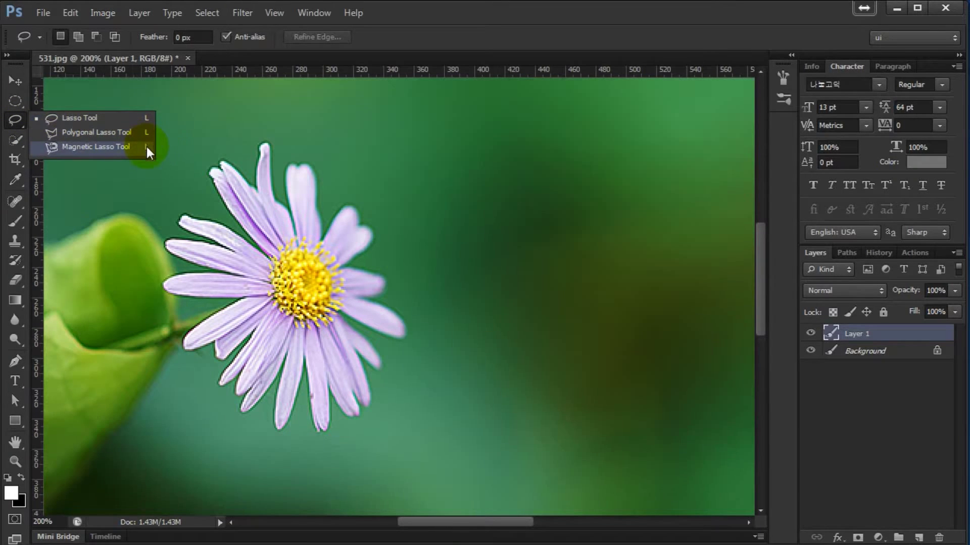
pyautogui.click(56, 119)
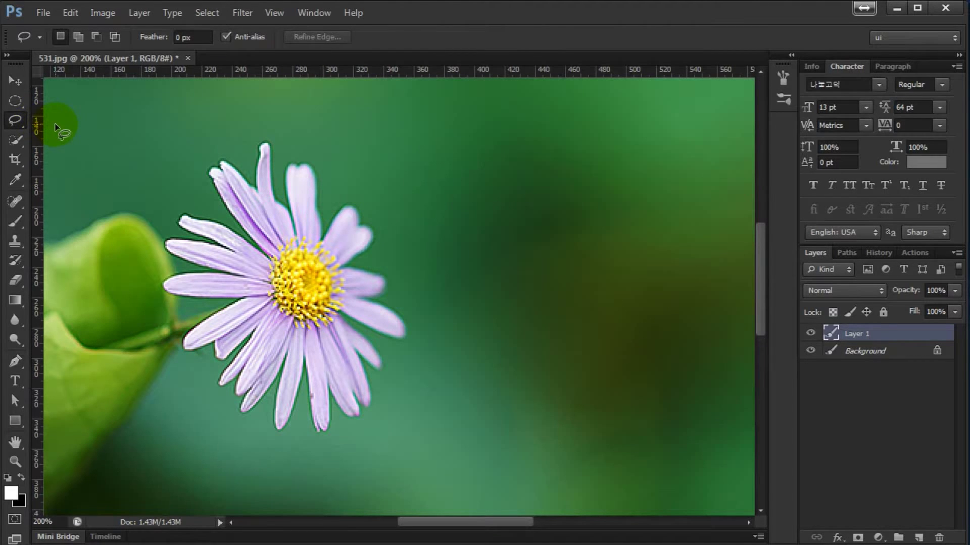
pyautogui.hotkey('shift', 'l')
pyautogui.hotkey('shift', 'l')
pyautogui.hotkey('shift', 'l')
pyautogui.hotkey('shift', 'l')
pyautogui.hotkey('shift', 'l')
pyautogui.hotkey('shift', 'l')
pyautogui.hotkey('shift', 'l')
pyautogui.hotkey('shift', 'l')
pyautogui.hotkey('shift', 'l')
pyautogui.hotkey('shift', 'l')
pyautogui.hotkey('shift', 'l')
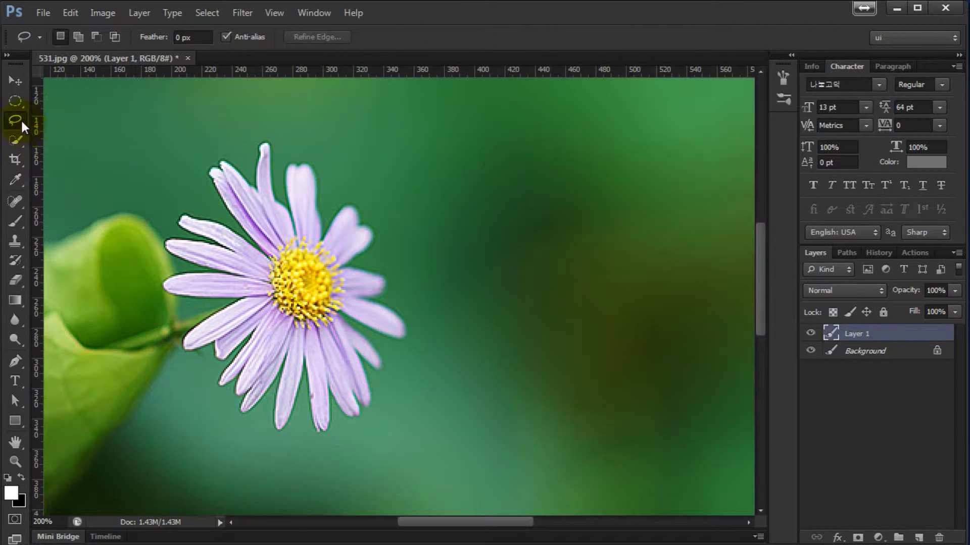
# - Draw a quick freehand Lasso selection over the flower and deselect it
pyautogui.moveTo(312, 144)
pyautogui.mouseDown()
pyautogui.moveTo(201, 146)
pyautogui.moveTo(154, 399)
pyautogui.moveTo(455, 372)
pyautogui.moveTo(431, 152)
pyautogui.moveTo(292, 225)
pyautogui.mouseUp()
pyautogui.click(290, 230)
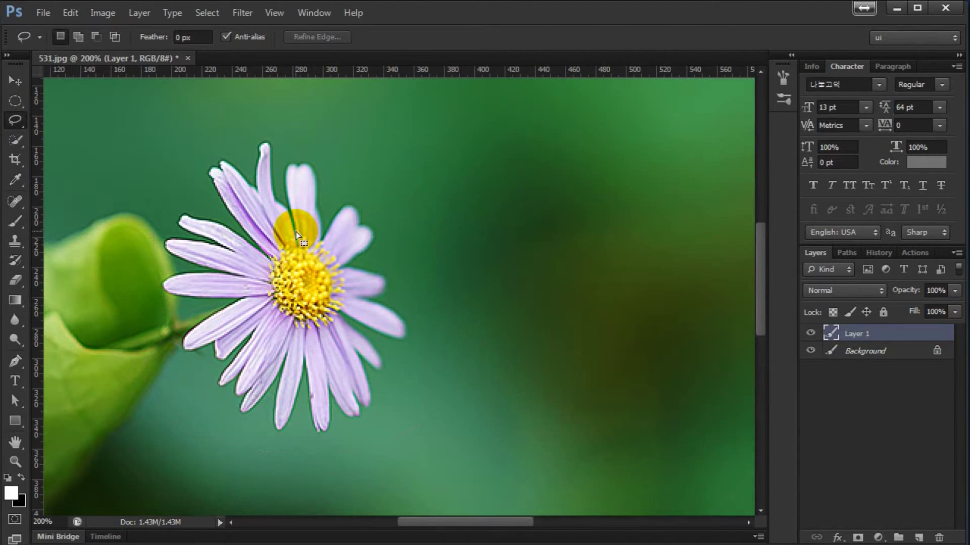
pyautogui.click(163, 171)
# - Draw a closed Polygonal Lasso selection around the flower with a narrow notch reaching into its yellow centre, and deselect it
pyautogui.click(21, 119)
pyautogui.rightClick(20, 120)
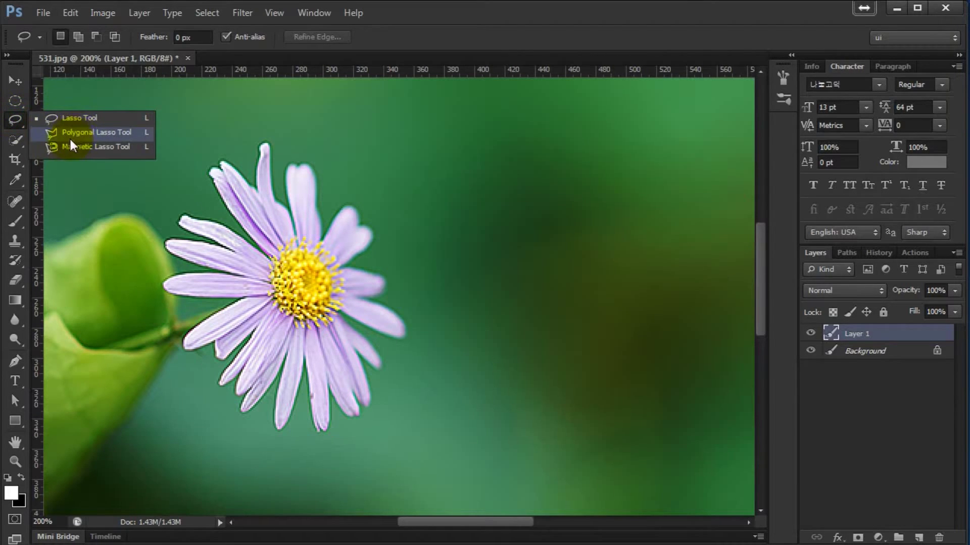
pyautogui.click(118, 134)
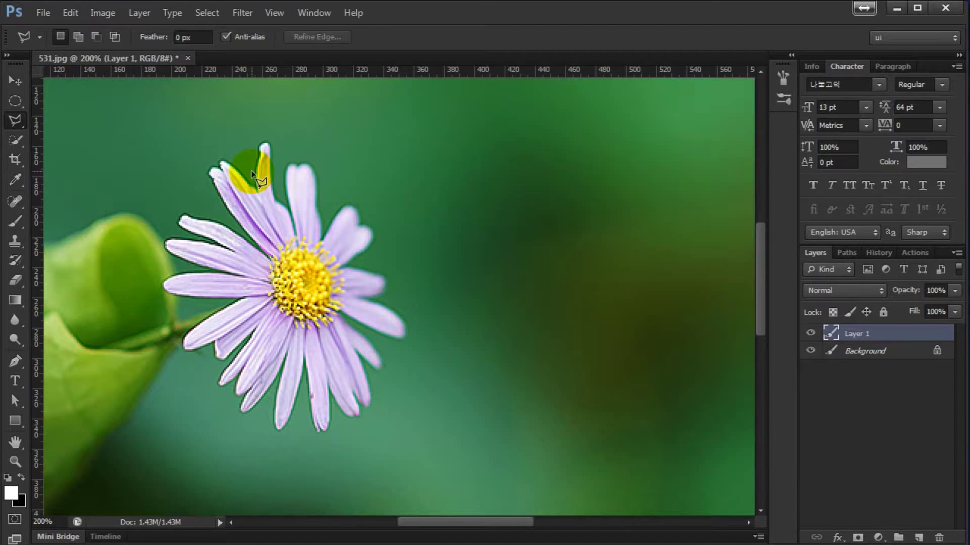
pyautogui.click(255, 116)
pyautogui.click(409, 158)
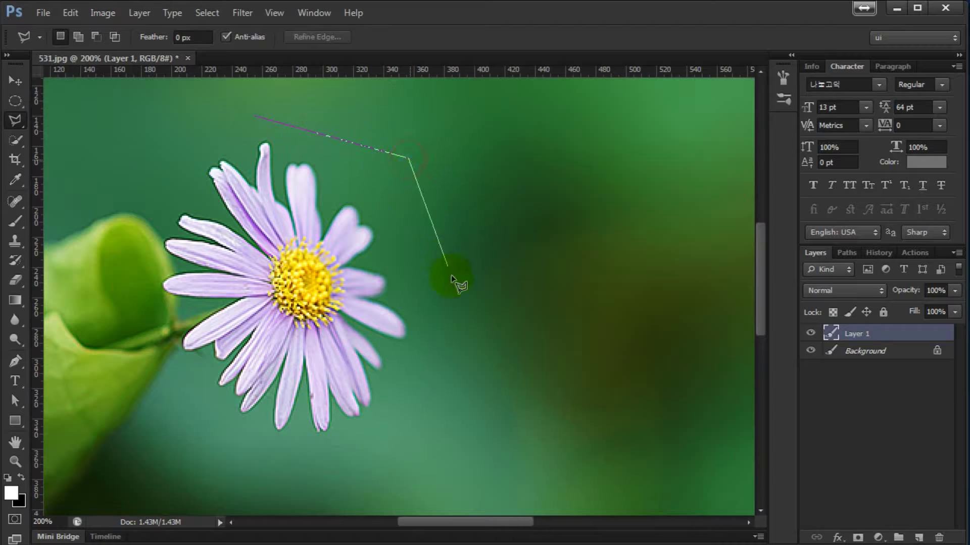
pyautogui.click(373, 442)
pyautogui.click(149, 334)
pyautogui.click(159, 147)
pyautogui.click(219, 109)
pyautogui.click(289, 277)
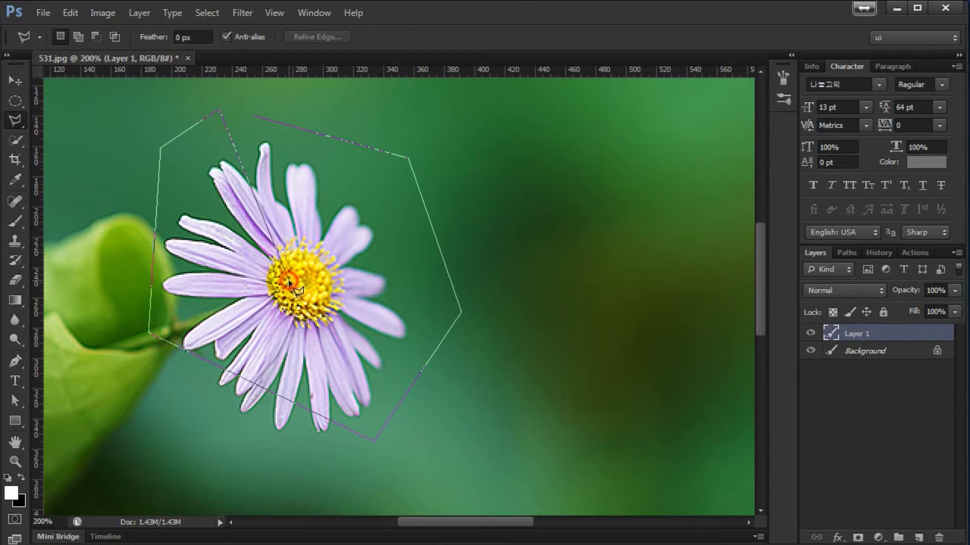
pyautogui.click(290, 160)
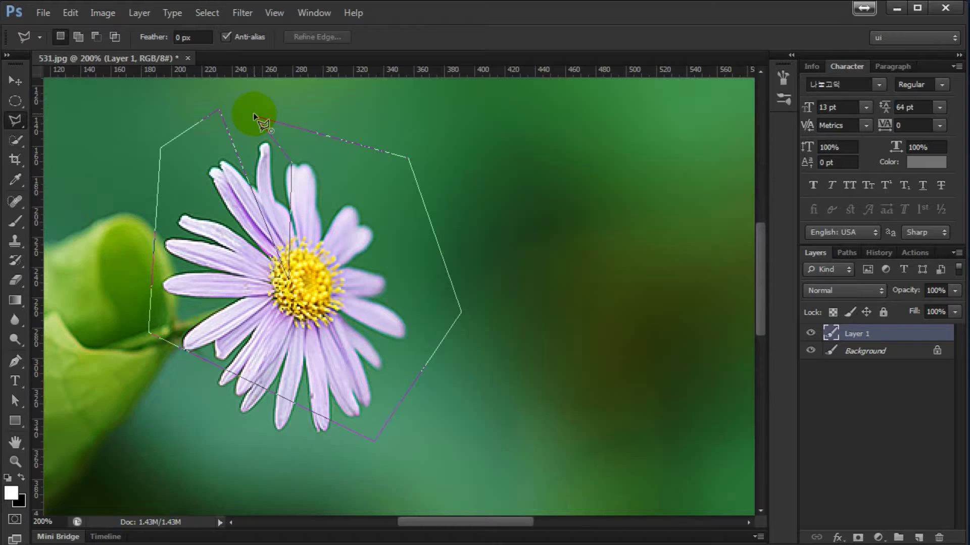
pyautogui.click(254, 116)
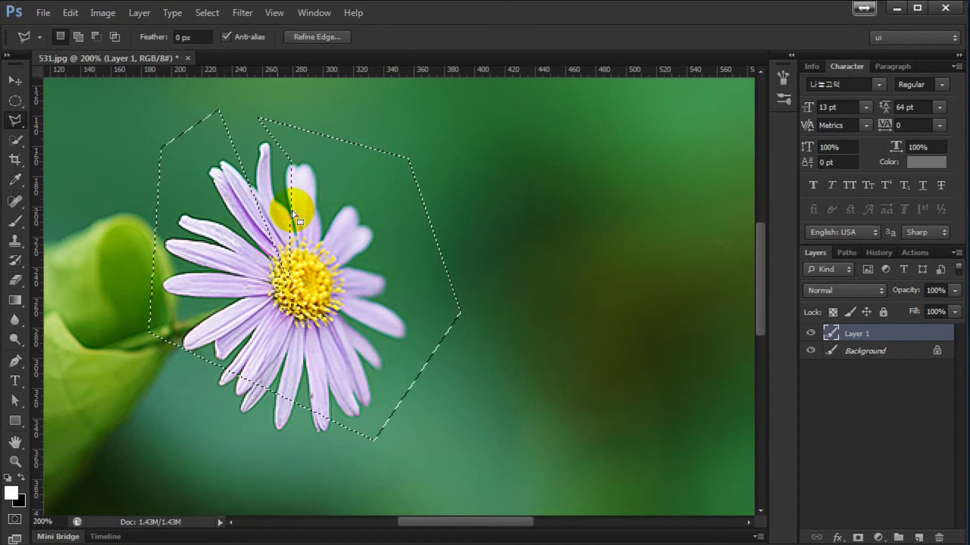
pyautogui.hotkey('ctrl', 'd')
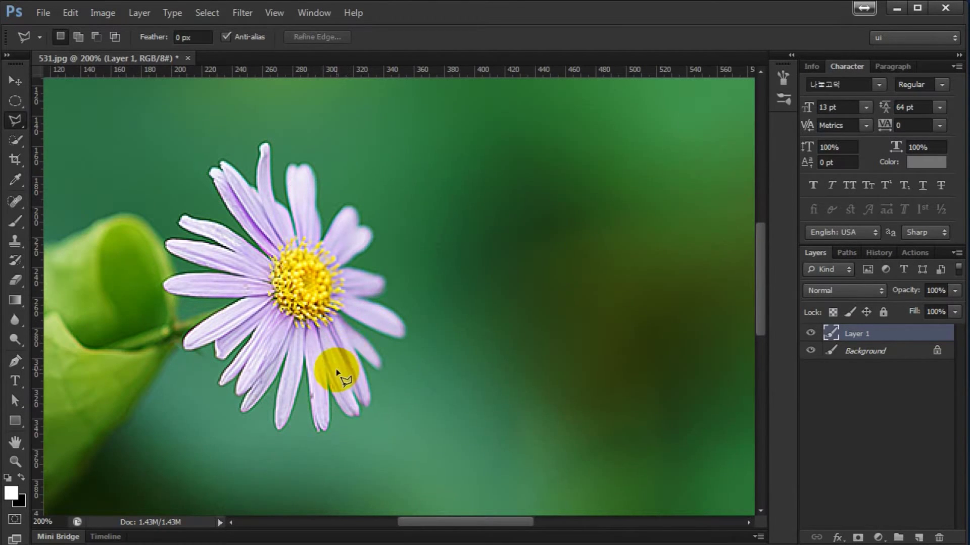
# - Draw a six-sided Polygonal Lasso selection over part of the flower and the background, closing it without returning to the start, and deselect it
pyautogui.click(416, 146)
pyautogui.click(585, 153)
pyautogui.click(592, 379)
pyautogui.click(298, 423)
pyautogui.click(230, 191)
pyautogui.click(348, 133)
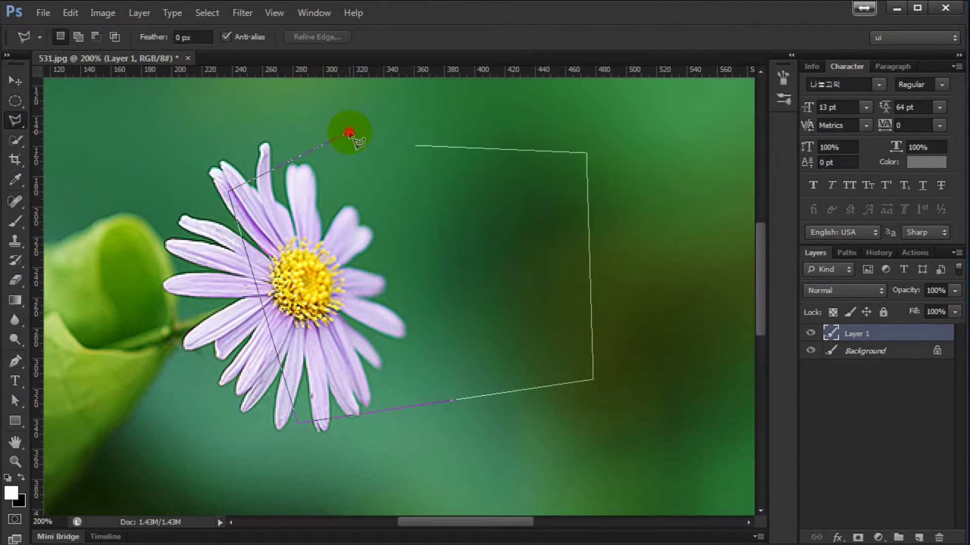
pyautogui.doubleClick(349, 133)
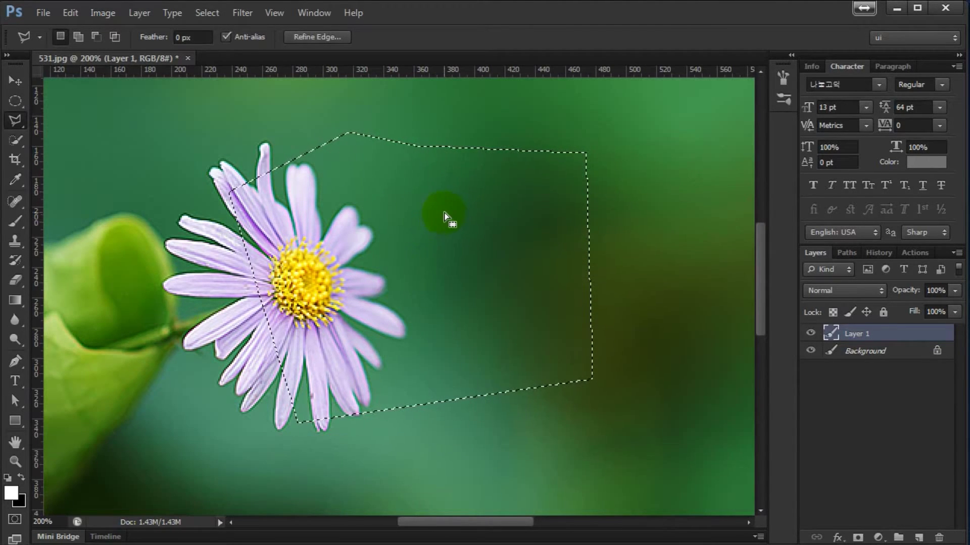
pyautogui.click(423, 210)
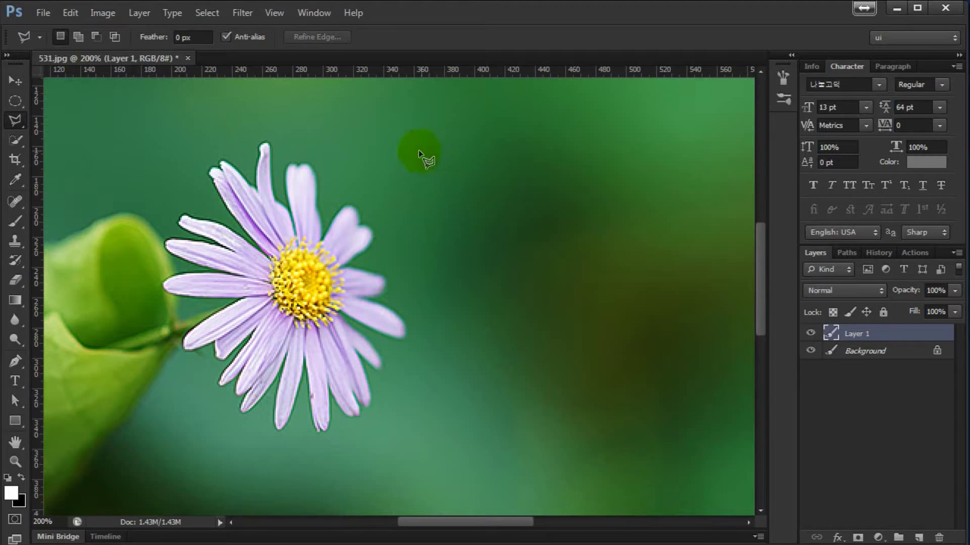
# - Draw a rectangular Polygonal Lasso selection beside the flower with edges constrained to horizontal and vertical, and deselect it
pyautogui.click(392, 136)
pyautogui.click(657, 137)
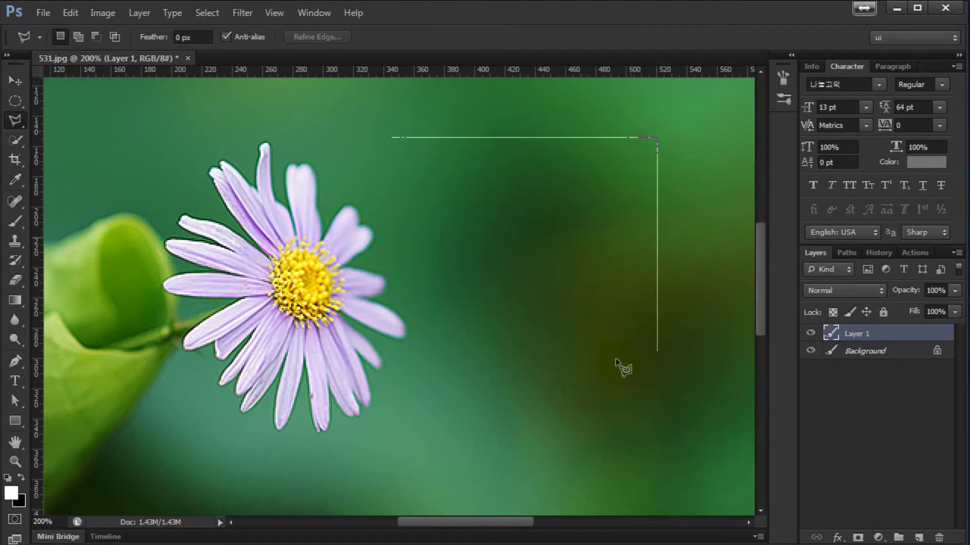
pyautogui.click(381, 394)
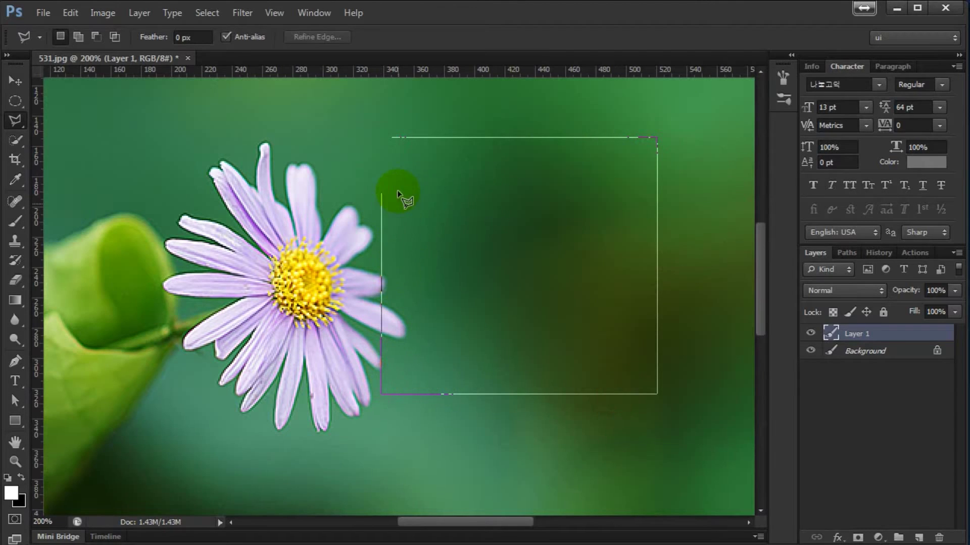
pyautogui.click(398, 144)
pyautogui.click(522, 207)
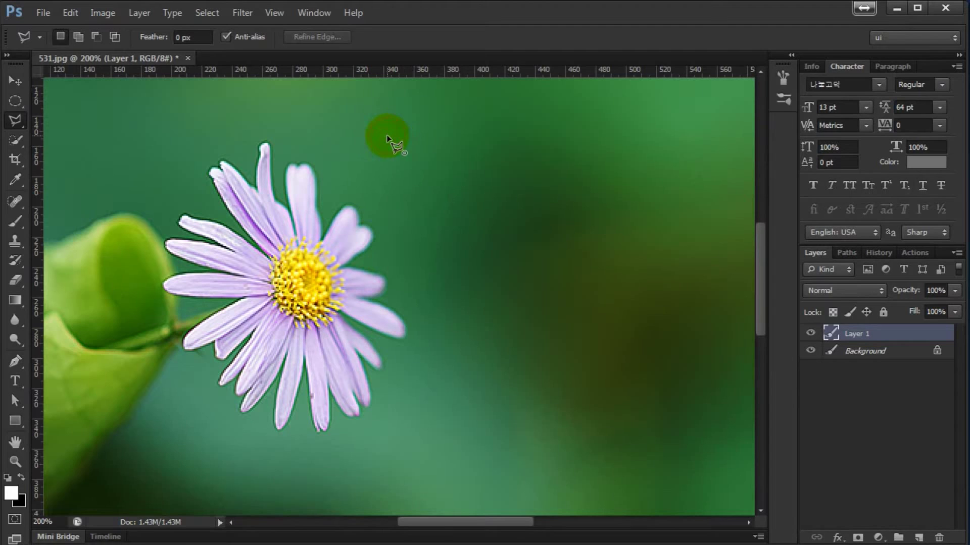
# - Draw a zigzag Polygonal Lasso selection beside and below the flower with edges constrained to 45-degree steps, and shift its outline upwards
pyautogui.click(426, 181)
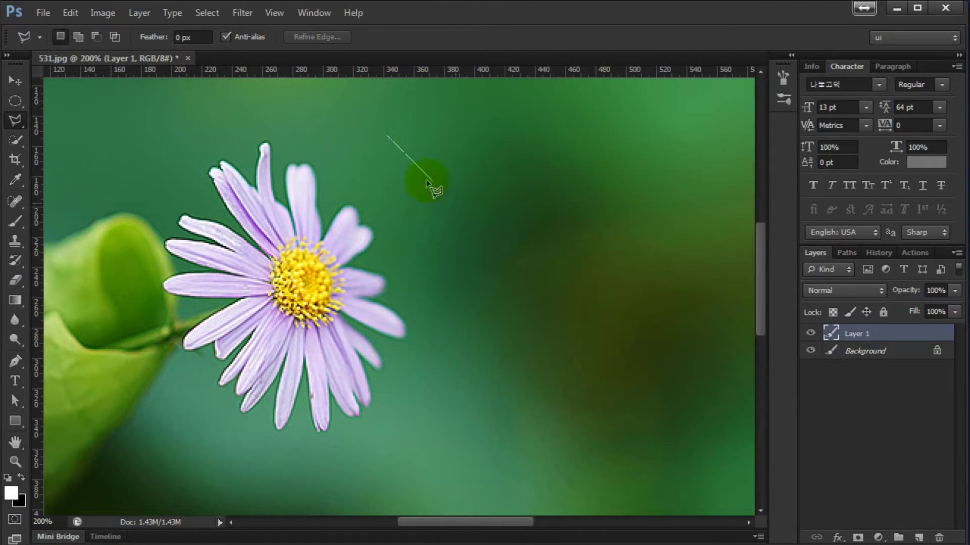
pyautogui.keyDown('shift'); pyautogui.click(606, 344); pyautogui.keyUp('shift')
pyautogui.keyDown('shift'); pyautogui.click(397, 377); pyautogui.keyUp('shift')
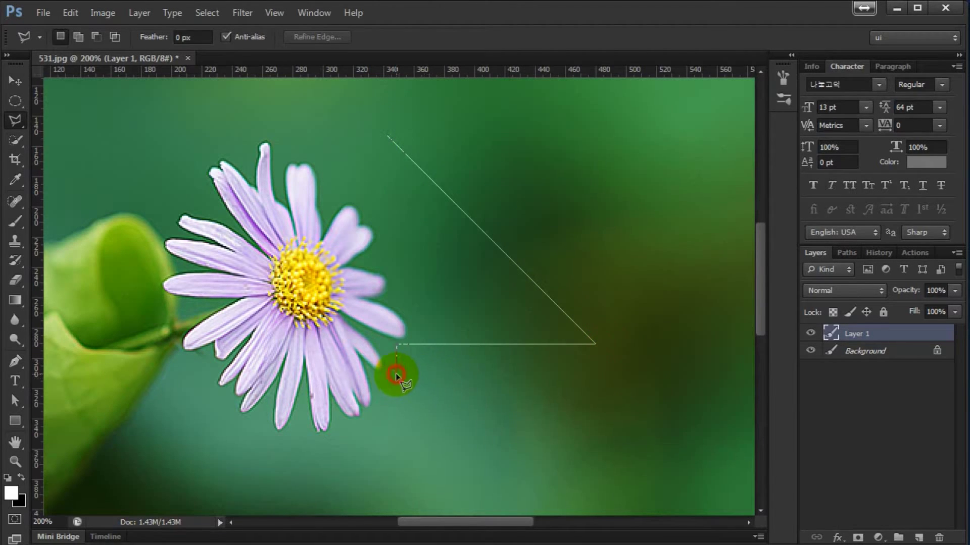
pyautogui.click(291, 459)
pyautogui.click(374, 503)
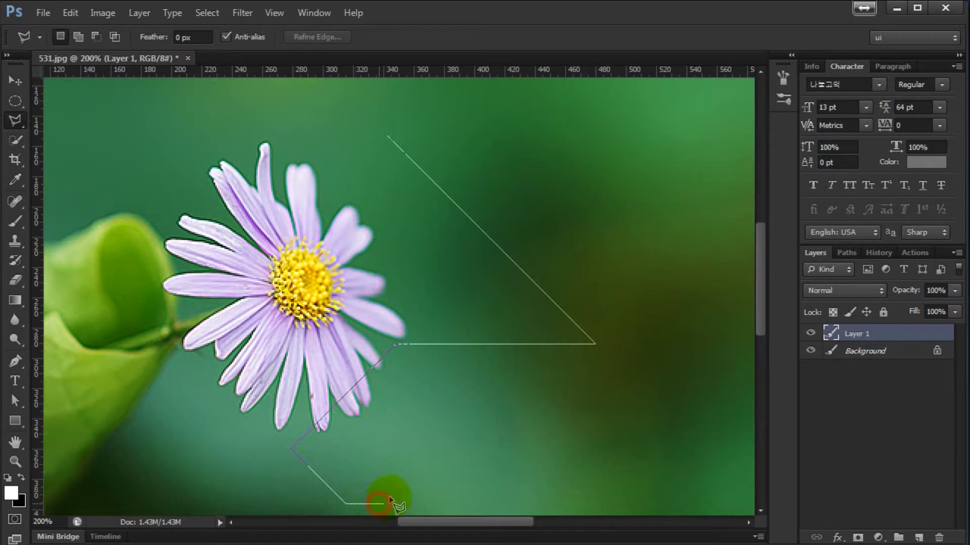
pyautogui.keyDown('shift'); pyautogui.click(609, 479); pyautogui.keyUp('shift')
pyautogui.keyDown('shift'); pyautogui.click(678, 364); pyautogui.keyUp('shift')
pyautogui.doubleClick(442, 139)
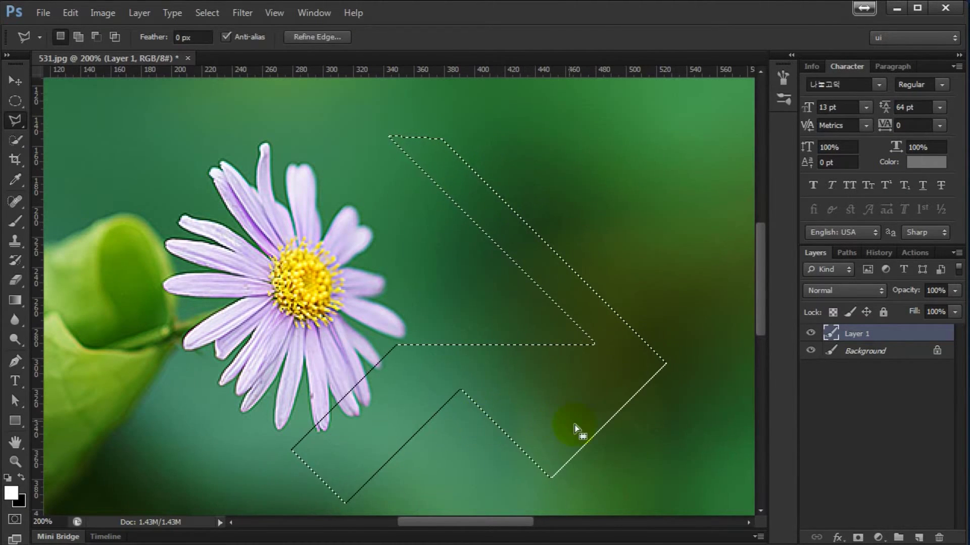
pyautogui.moveTo(363, 431); pyautogui.dragTo(384, 376)
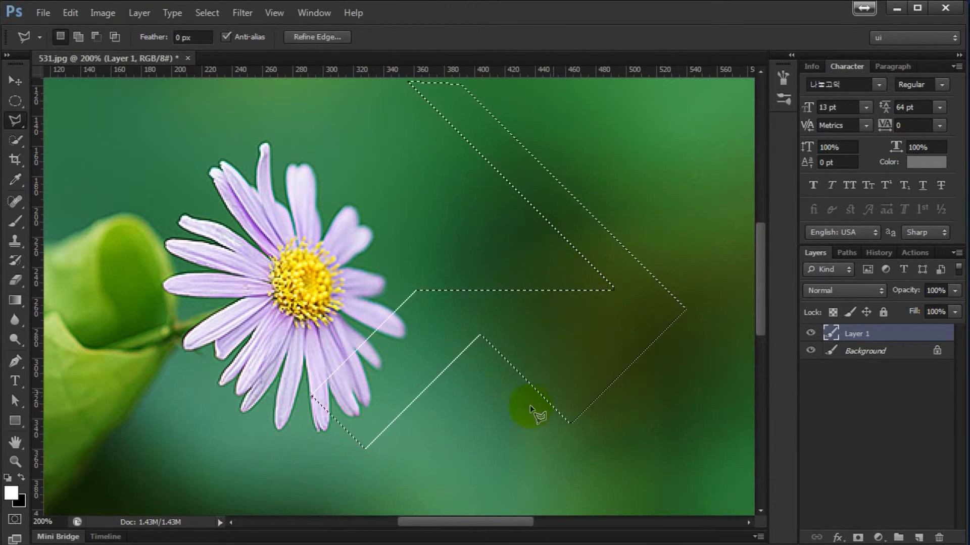
pyautogui.moveTo(555, 340); pyautogui.dragTo(436, 369)
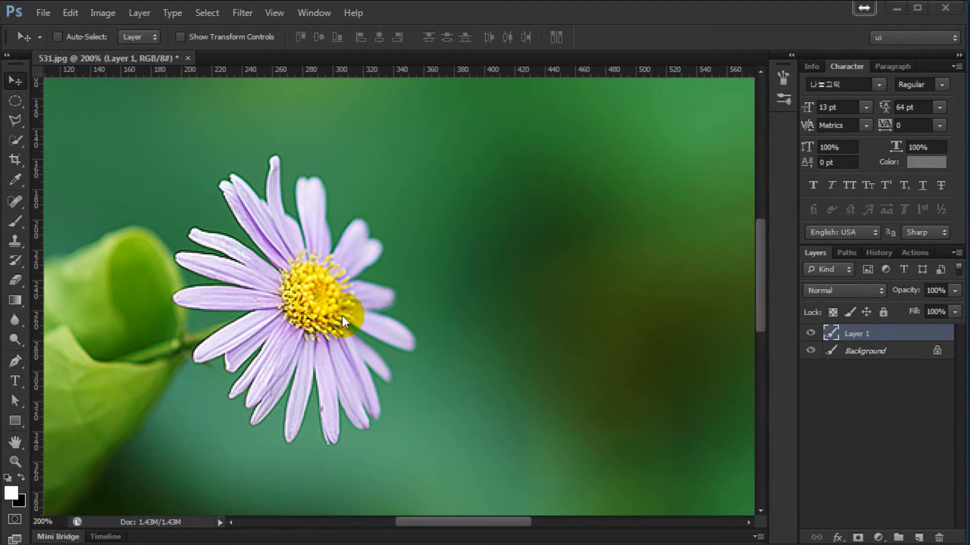
pyautogui.moveTo(342, 316); pyautogui.dragTo(352, 320)
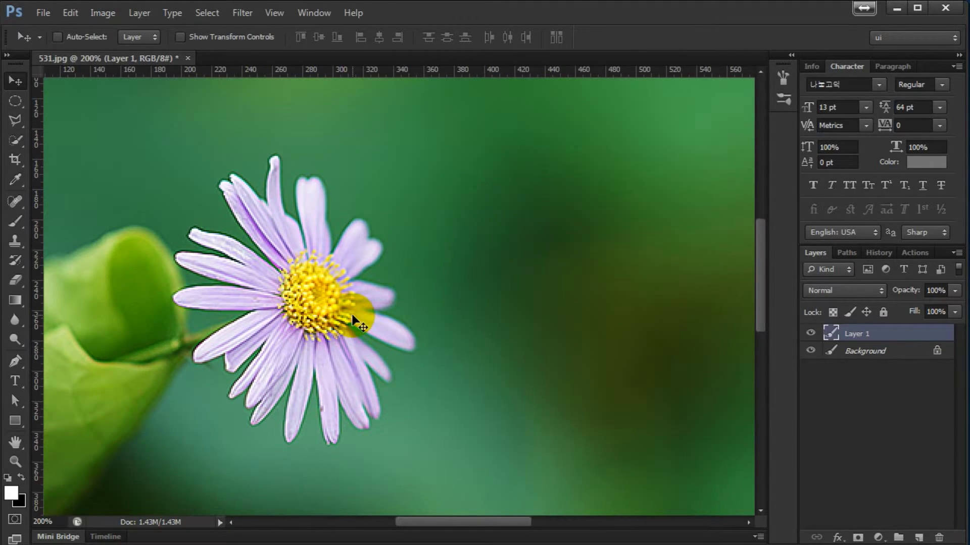
pyautogui.moveTo(372, 312); pyautogui.dragTo(411, 254)
# - Start a Polygonal Lasso outline across the petals, placing corner points around the flower's yellow centre
pyautogui.press('l')
pyautogui.click(401, 274)
pyautogui.click(364, 203)
pyautogui.click(287, 227)
pyautogui.click(231, 300)
pyautogui.click(237, 392)
pyautogui.click(328, 426)
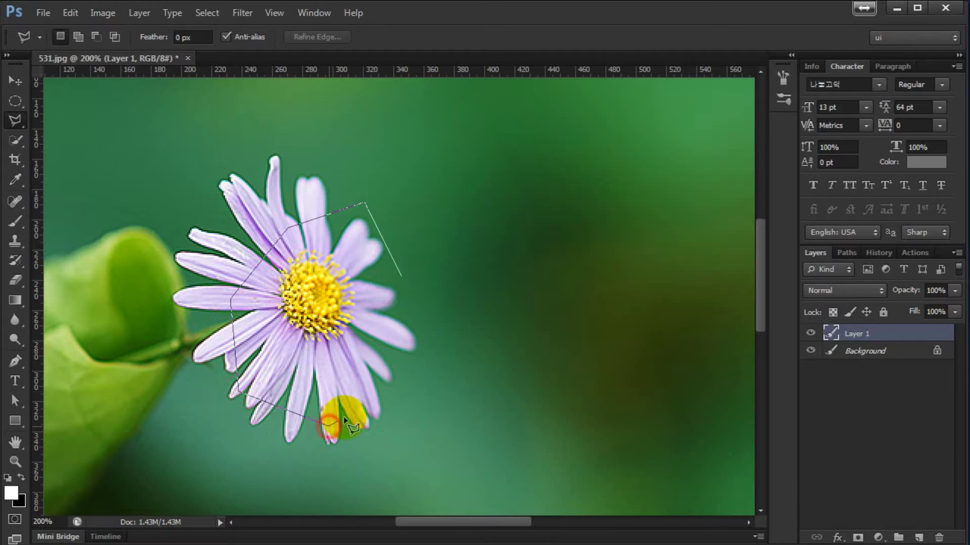
pyautogui.click(386, 389)
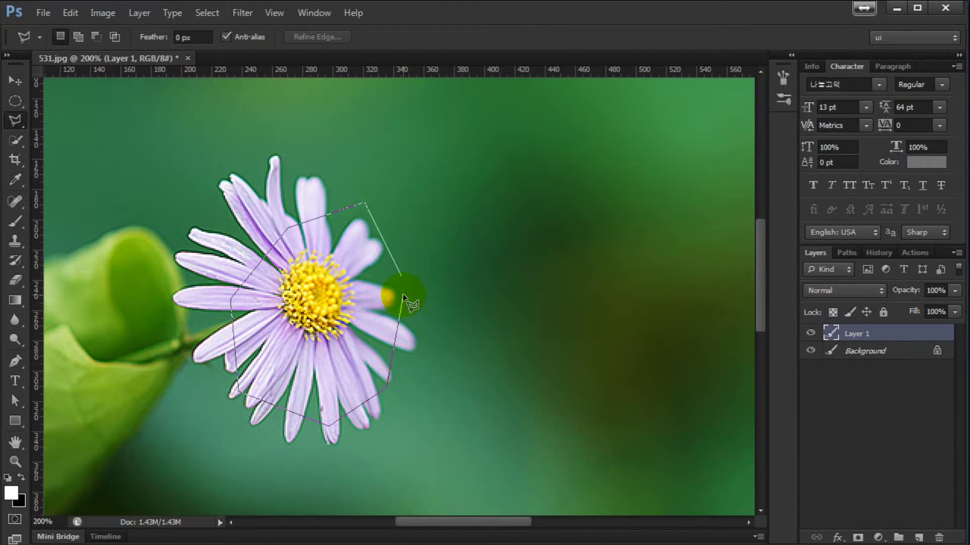
# - Remove the most recent corner points one by one, keeping only the outline's first segment beside the flower
pyautogui.press('BackSpace')
pyautogui.press('BackSpace')
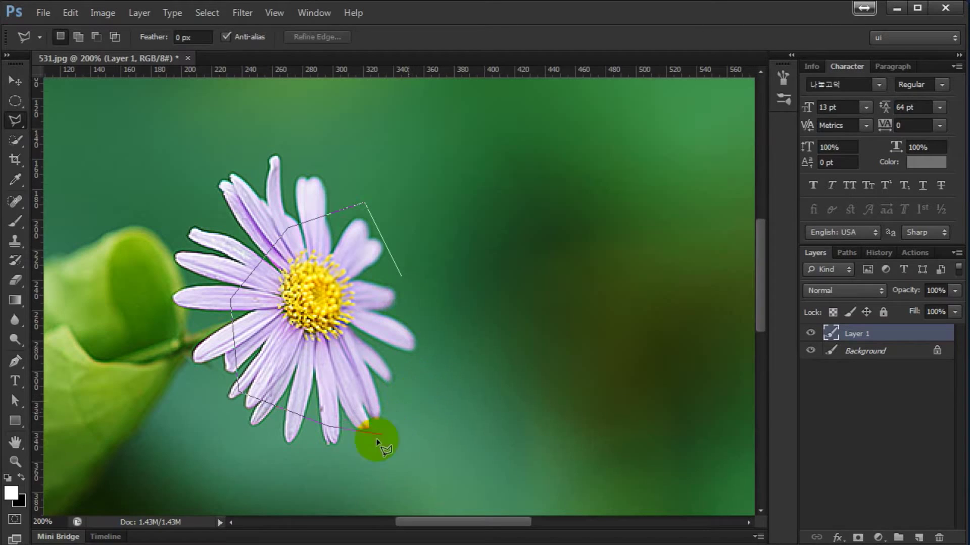
pyautogui.press('BackSpace')
pyautogui.press('BackSpace')
pyautogui.press('BackSpace')
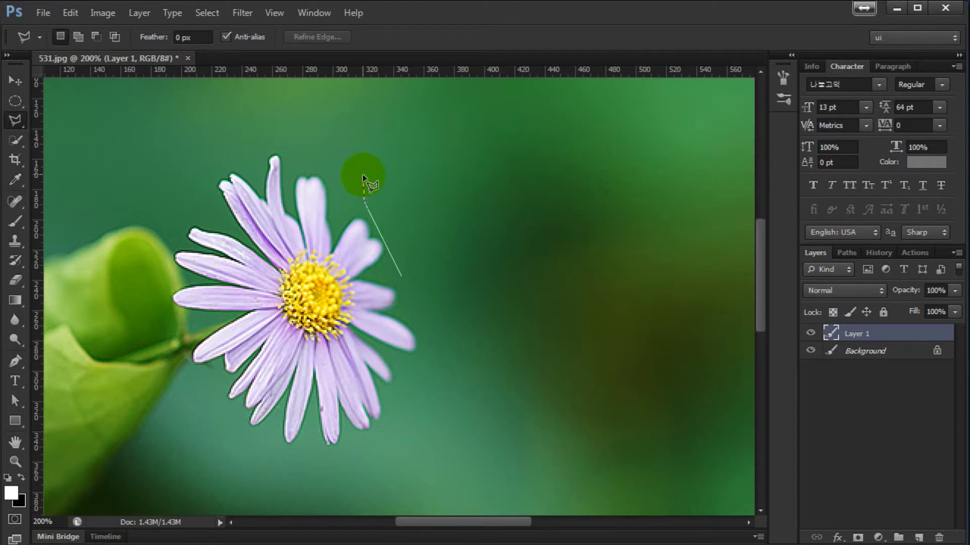
# - Continue the outline around the flower and extend it in a zigzag across the background
pyautogui.click(269, 186)
pyautogui.click(212, 250)
pyautogui.click(172, 349)
pyautogui.click(236, 417)
pyautogui.click(335, 466)
pyautogui.click(489, 417)
pyautogui.click(448, 214)
pyautogui.click(558, 205)
pyautogui.click(570, 286)
pyautogui.click(548, 397)
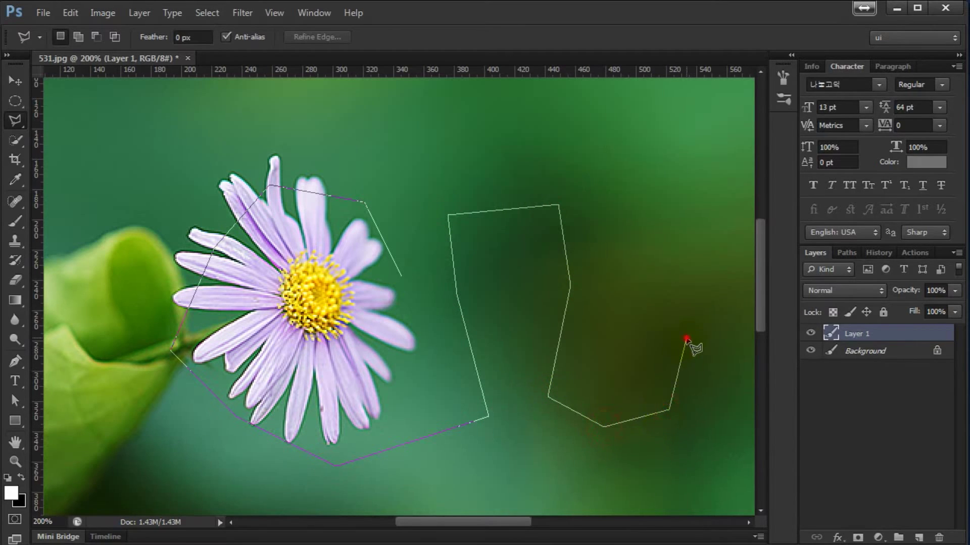
# - Delete the zigzag's corner points in the background one by one, back towards the flower
pyautogui.press('BackSpace')
pyautogui.press('BackSpace')
pyautogui.press('BackSpace')
pyautogui.press('BackSpace')
pyautogui.press('BackSpace')
pyautogui.press('BackSpace')
pyautogui.press('BackSpace')
pyautogui.press('BackSpace')
pyautogui.press('BackSpace')
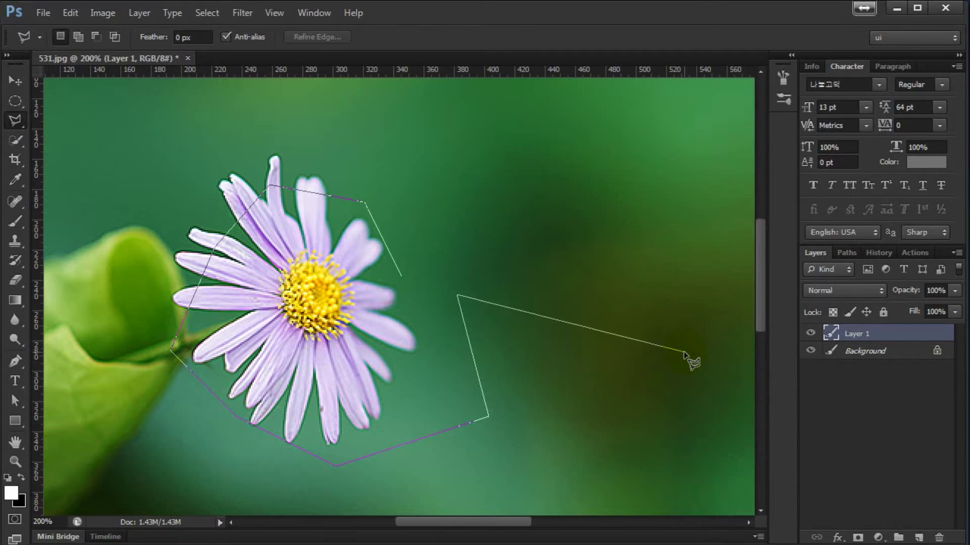
# - Delete the remaining corner points of the outline around the flower one by one, back to its starting point, and discard it
pyautogui.press('BackSpace')
pyautogui.press('BackSpace')
pyautogui.press('BackSpace')
pyautogui.press('BackSpace')
pyautogui.press('BackSpace')
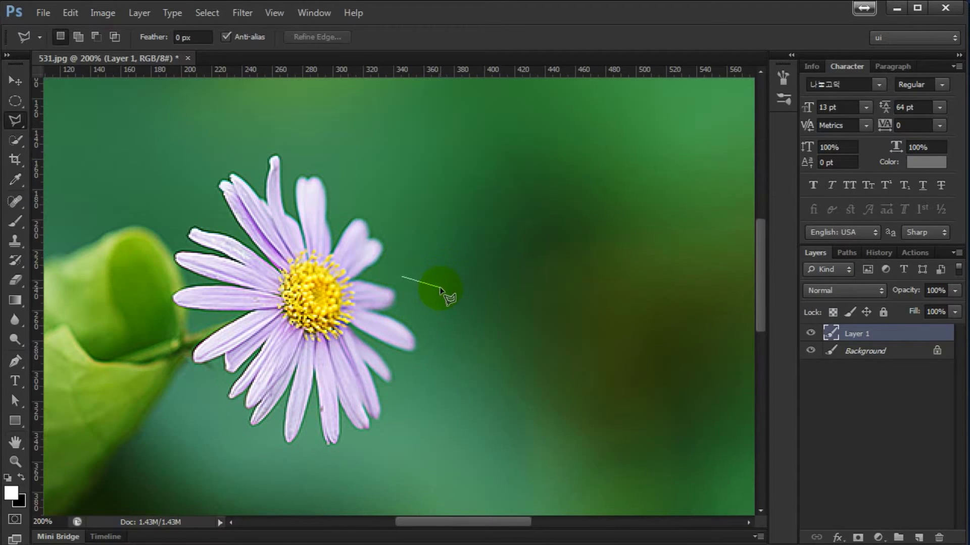
pyautogui.click(303, 218)
pyautogui.click(406, 321)
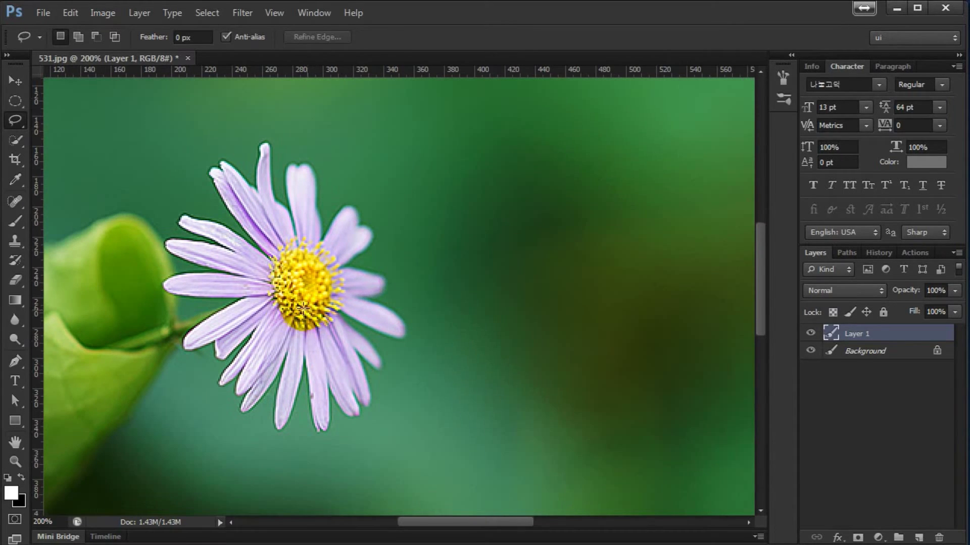
# - Try a small Polygonal Lasso outline over the petal and leaf beside the flower's yellow centre at 400% zoom
pyautogui.press('z')
pyautogui.click(292, 307)
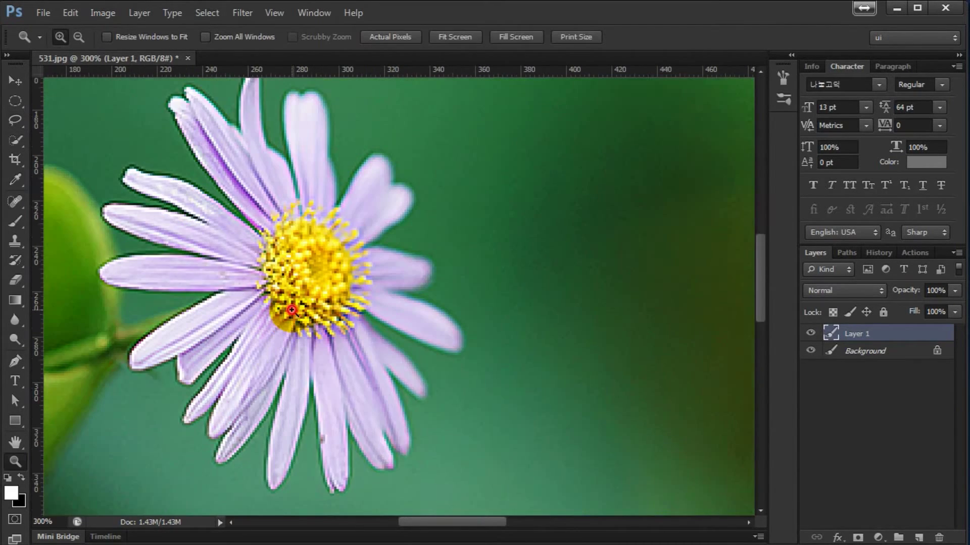
pyautogui.moveTo(276, 299); pyautogui.dragTo(356, 302)
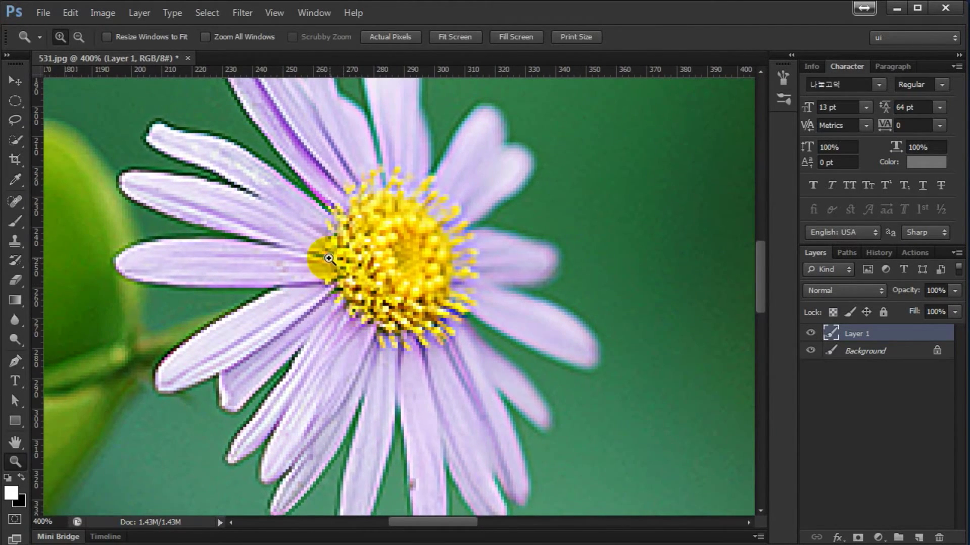
pyautogui.press('l')
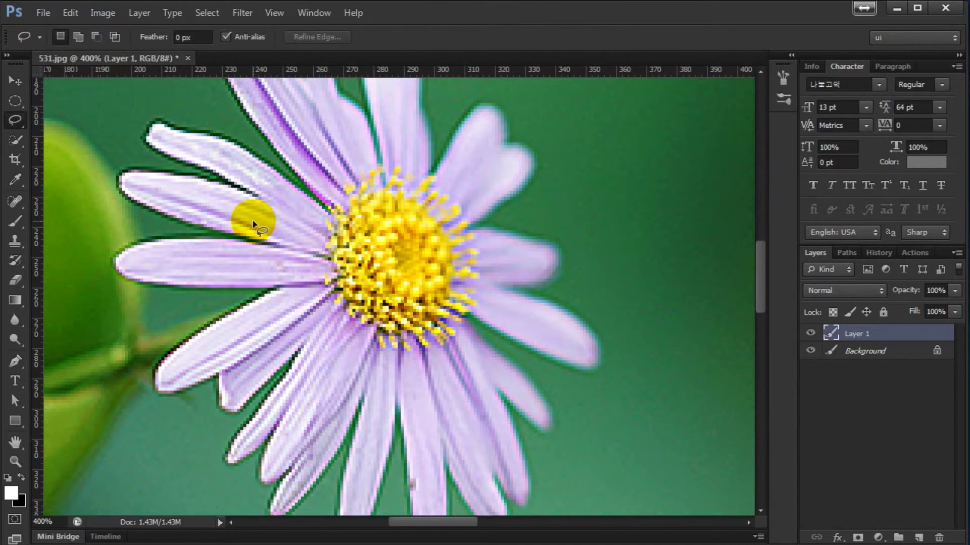
pyautogui.hscroll(-3, 245, 224)
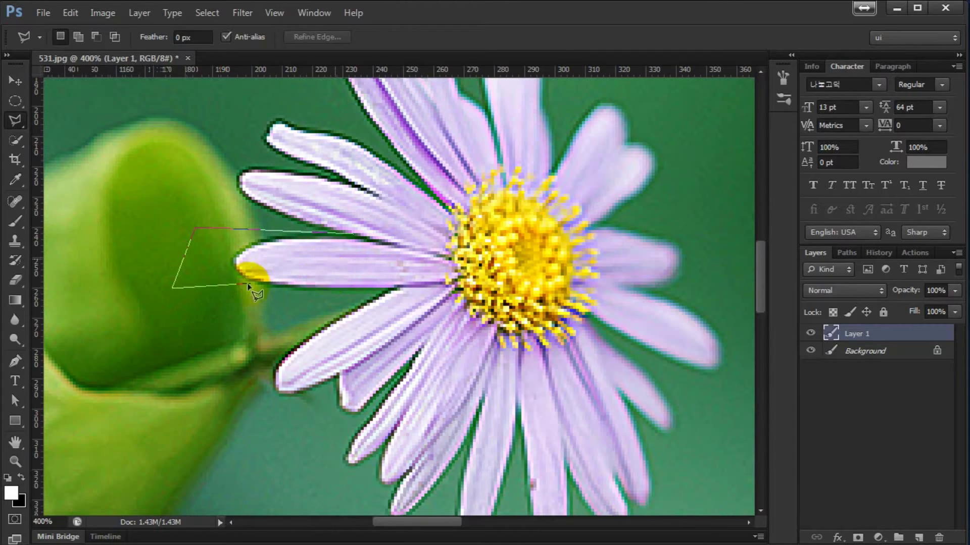
pyautogui.doubleClick(368, 291)
pyautogui.moveTo(368, 291)
pyautogui.mouseDown()
pyautogui.moveTo(296, 253)
pyautogui.moveTo(232, 271)
pyautogui.moveTo(231, 260)
pyautogui.mouseUp()
pyautogui.hotkey('ctrl', 'd')
# - Start a Polygonal Lasso outline at the yellow centre, running along a petal to the leaf and down beneath the lower-left petals
pyautogui.moveTo(332, 232)
pyautogui.mouseDown()
pyautogui.moveTo(354, 245)
pyautogui.moveTo(320, 182)
pyautogui.mouseUp()
pyautogui.click(335, 183)
pyautogui.click(159, 187)
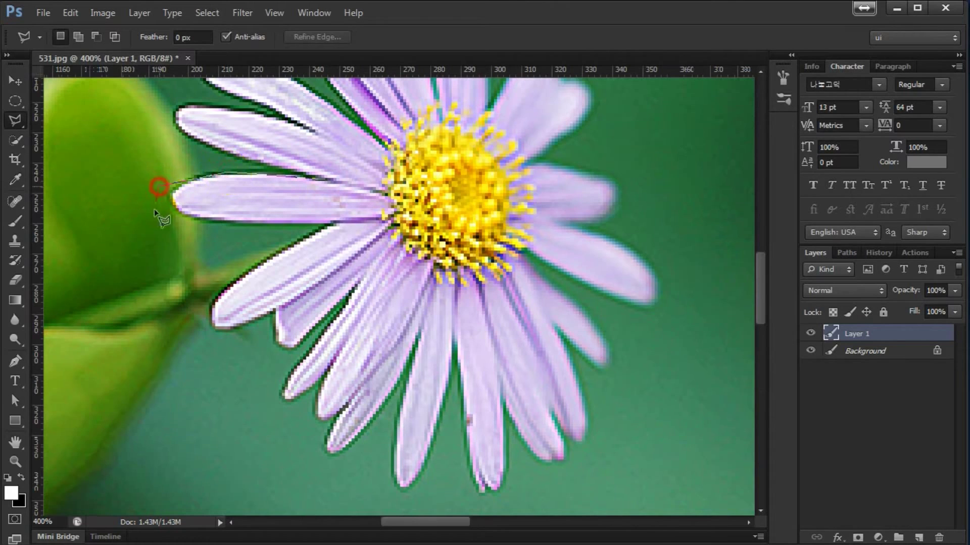
pyautogui.click(245, 363)
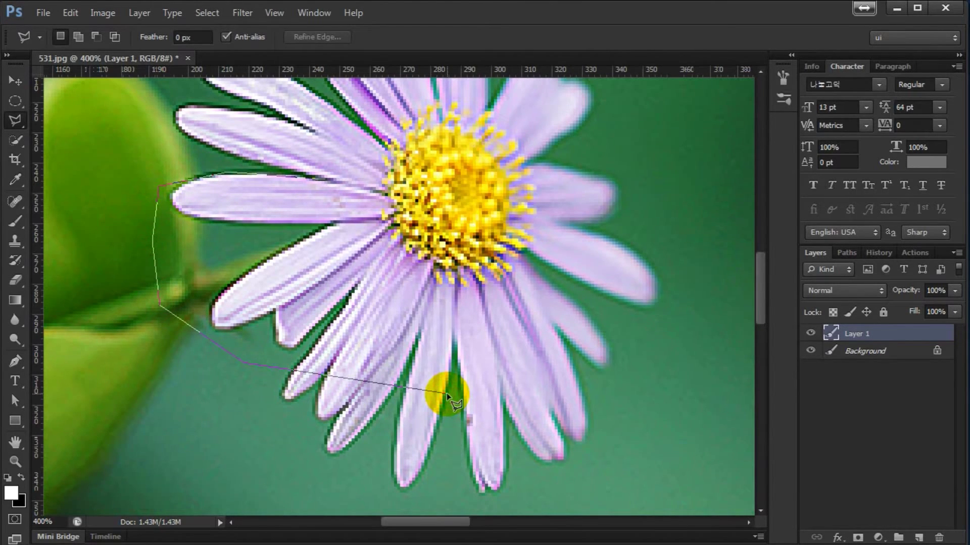
# - Continue the outline around the flower's right-hand petals, close it at the yellow centre, and deselect the area
pyautogui.press('space')
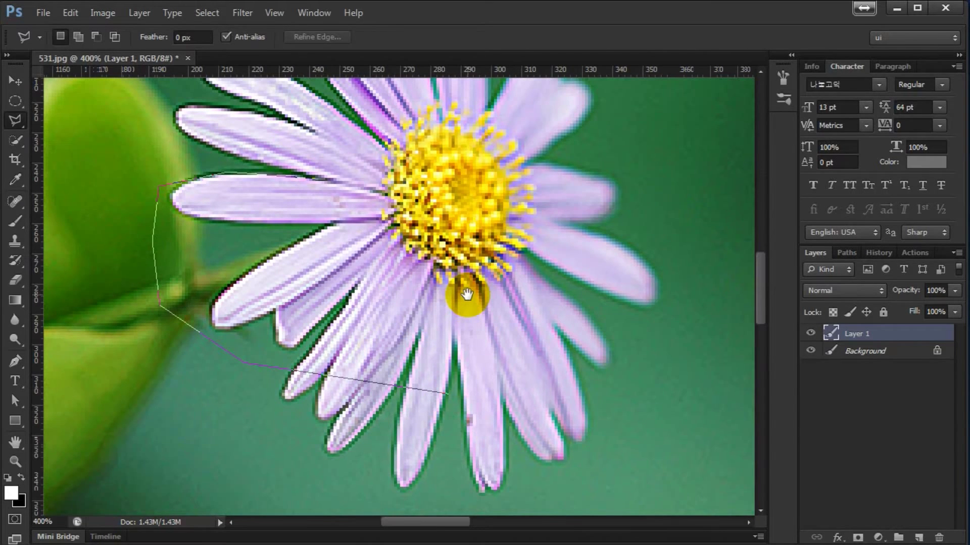
pyautogui.moveTo(512, 288)
pyautogui.mouseDown()
pyautogui.moveTo(411, 346)
pyautogui.moveTo(372, 389)
pyautogui.mouseUp()
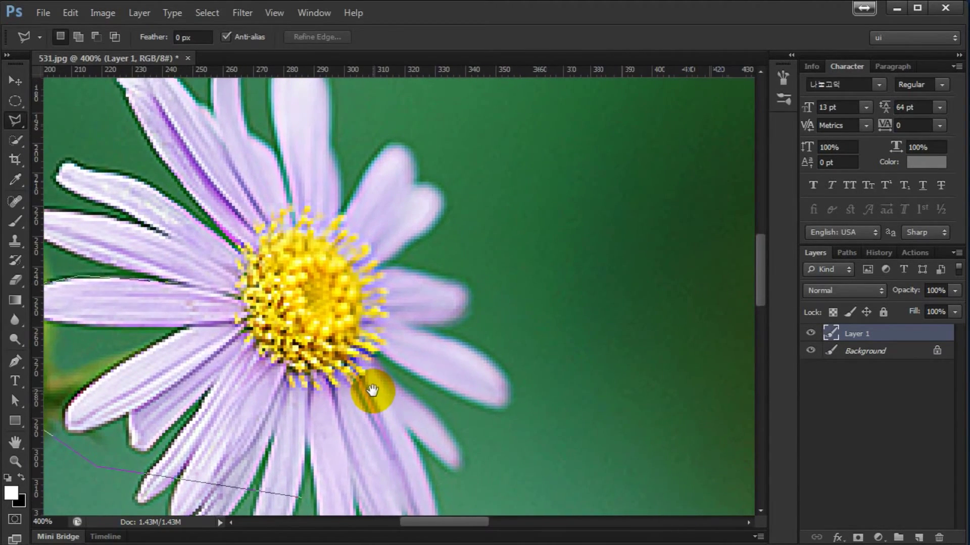
pyautogui.click(448, 291)
pyautogui.click(436, 207)
pyautogui.click(348, 122)
pyautogui.click(234, 126)
pyautogui.doubleClick(180, 238)
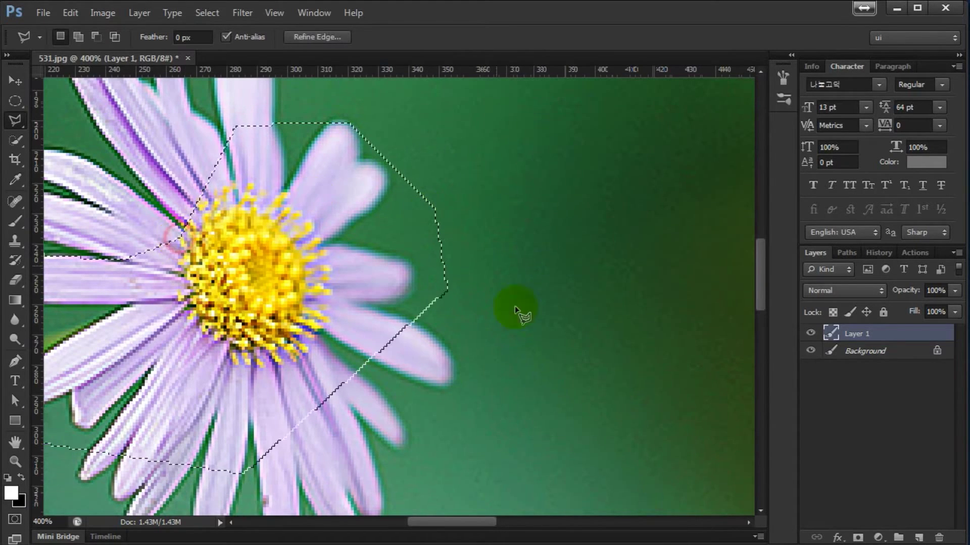
pyautogui.click(350, 297)
# - Start a new Polygonal Lasso outline at the yellow centre, placing corner points around the lower petals and up the flower's right side
pyautogui.moveTo(406, 359)
pyautogui.mouseDown()
pyautogui.moveTo(453, 350)
pyautogui.moveTo(448, 274)
pyautogui.mouseUp()
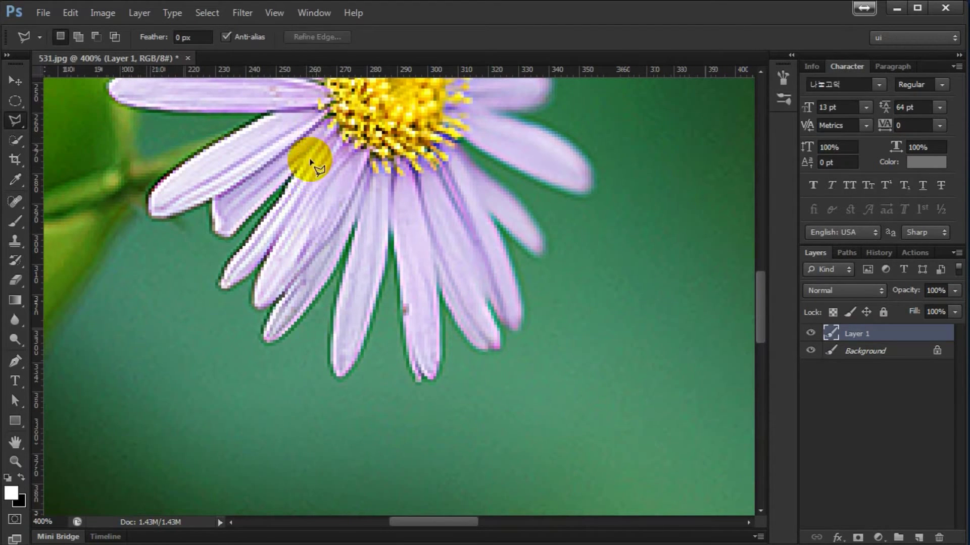
pyautogui.click(329, 124)
pyautogui.click(245, 236)
pyautogui.click(220, 286)
pyautogui.click(208, 302)
pyautogui.click(285, 389)
pyautogui.click(414, 404)
pyautogui.click(516, 361)
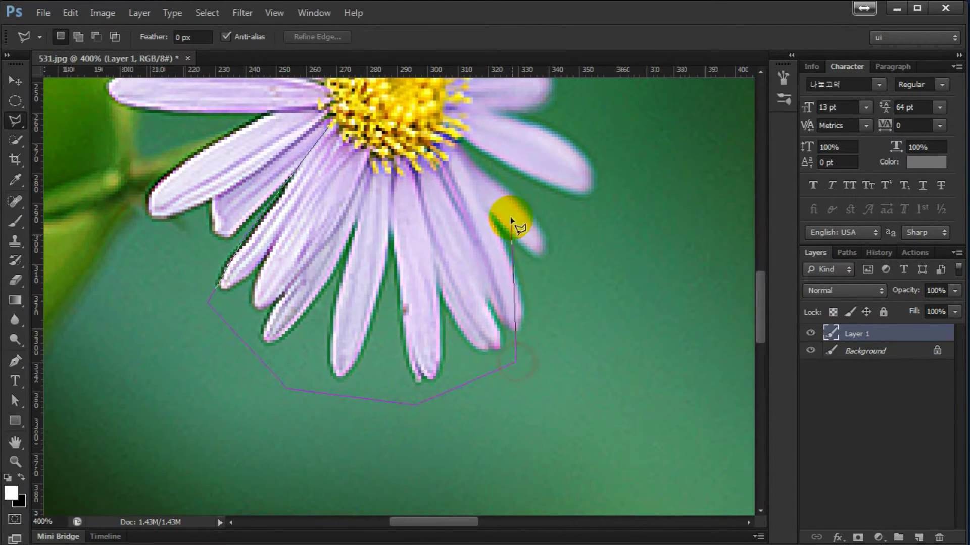
pyautogui.click(500, 180)
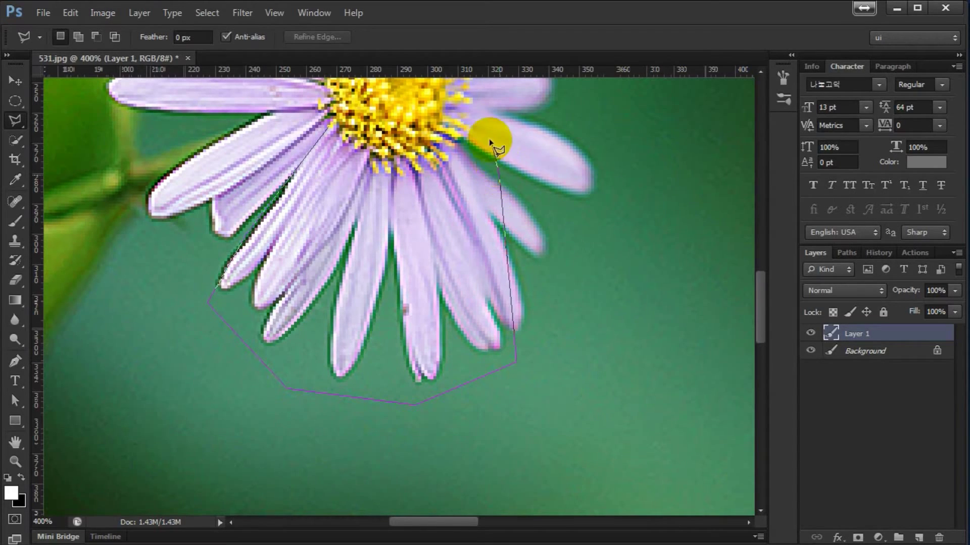
pyautogui.click(481, 119)
# - Examine different parts of the flower vertically and horizontally while keeping the Polygonal Lasso outline open
pyautogui.scroll(3, 477, 90)
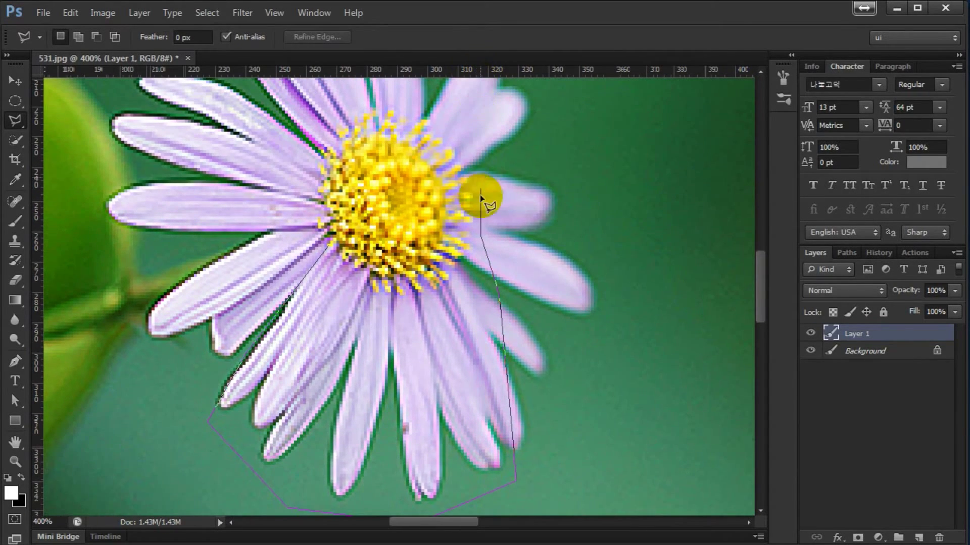
pyautogui.scroll(20, 470, 75)
pyautogui.scroll(-15, 485, 379)
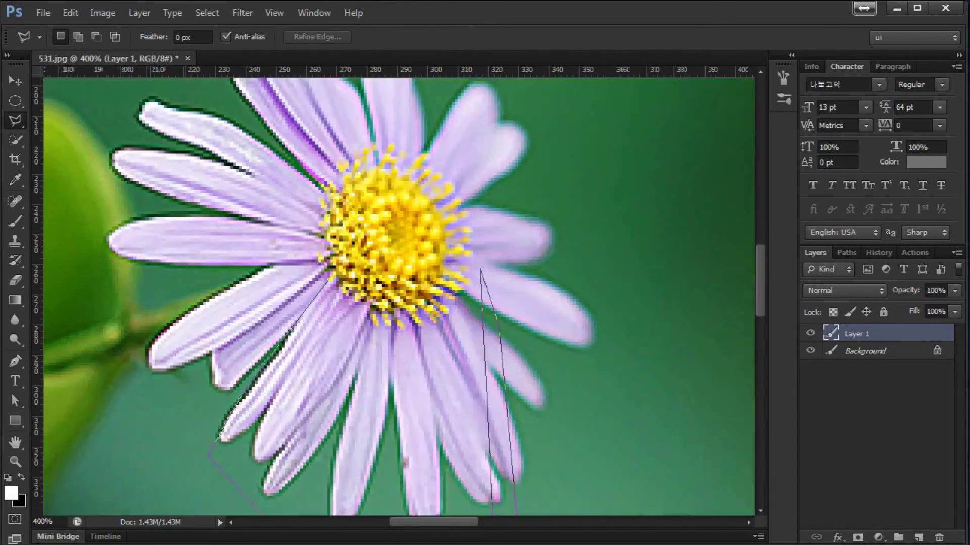
pyautogui.scroll(10, 580, 343)
pyautogui.scroll(-6, 682, 301)
pyautogui.hscroll(1, 762, 324)
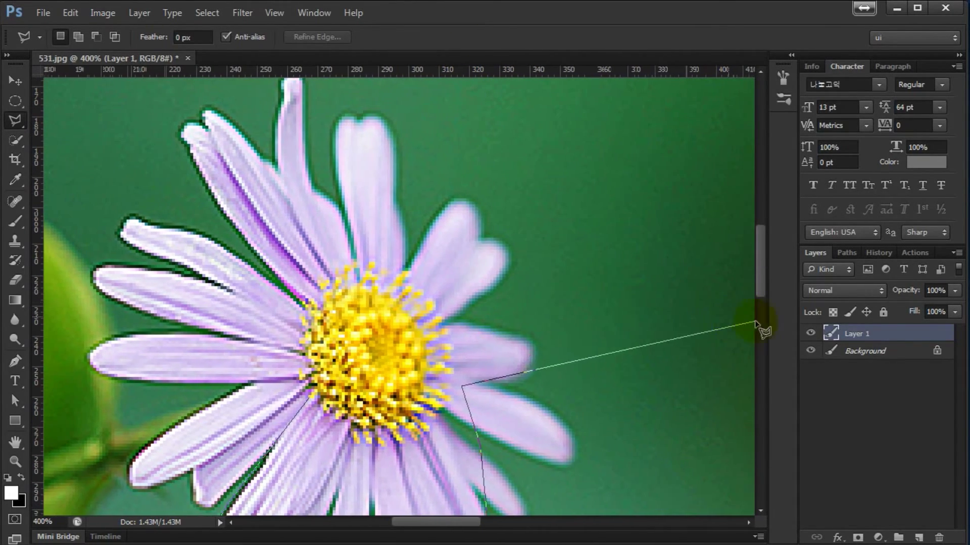
pyautogui.scroll(-10, 303, 429)
pyautogui.scroll(6, 424, 89)
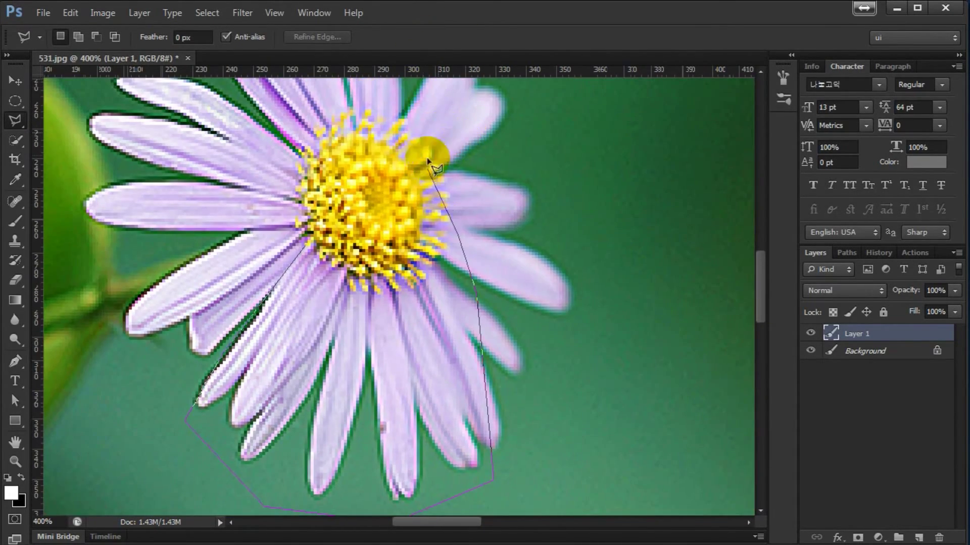
# - Continue the outline around the top of the yellow centre, close it near its starting point, and deselect the area
pyautogui.click(458, 235)
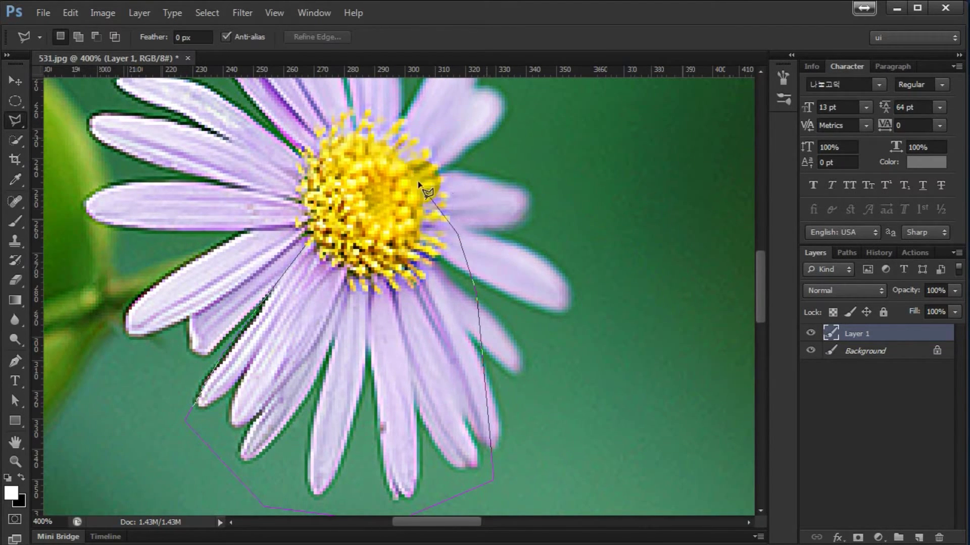
pyautogui.click(461, 232)
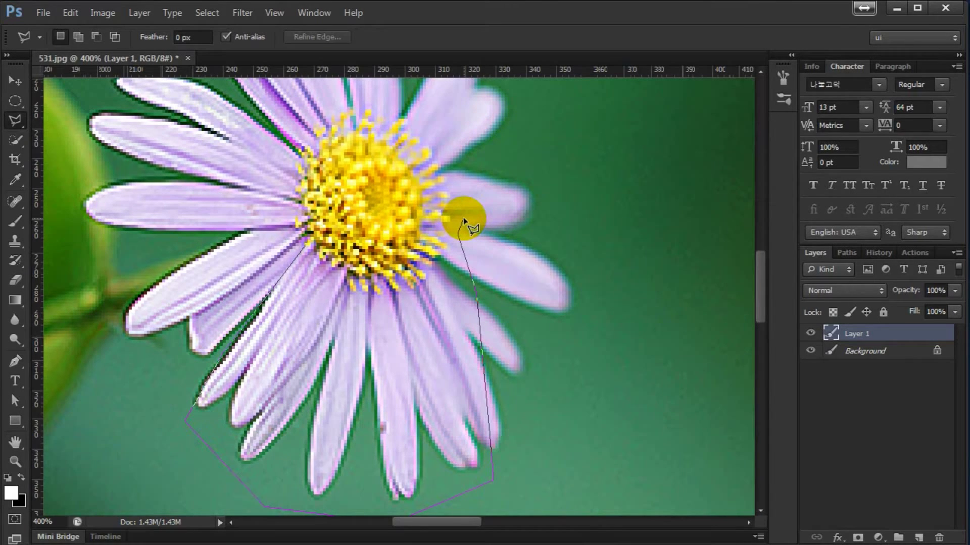
pyautogui.moveTo(493, 191); pyautogui.dragTo(406, 323)
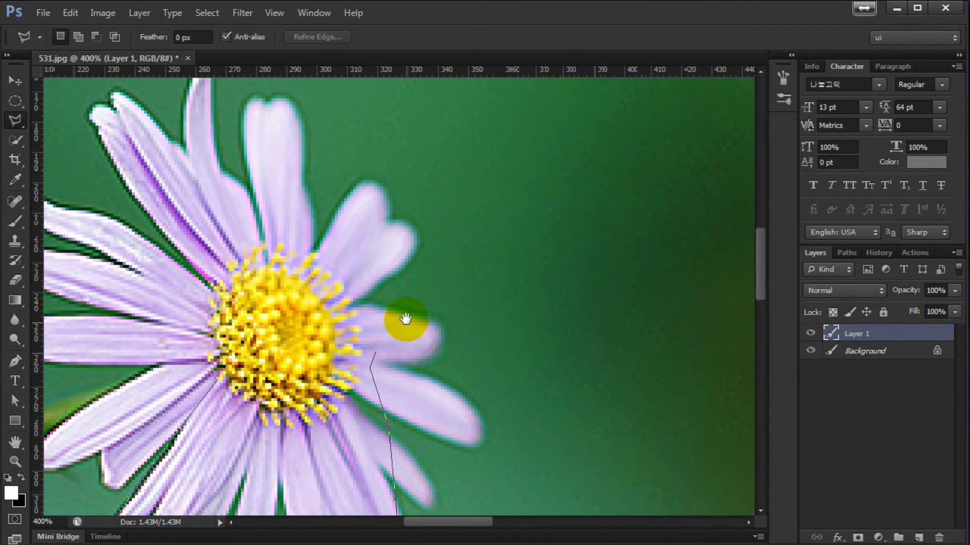
pyautogui.click(398, 286)
pyautogui.click(318, 231)
pyautogui.click(221, 287)
pyautogui.click(214, 363)
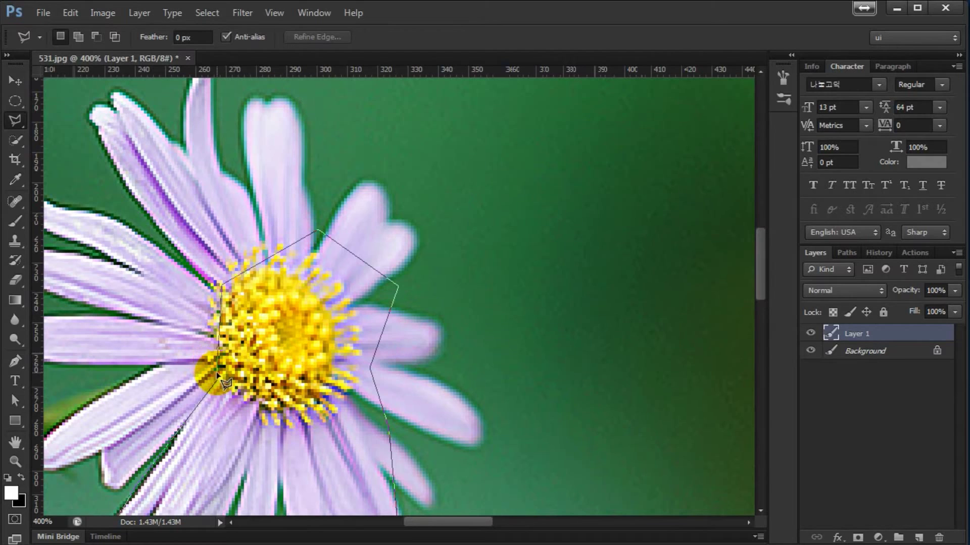
pyautogui.doubleClick(331, 294)
pyautogui.hotkey('ctrl', 'd')
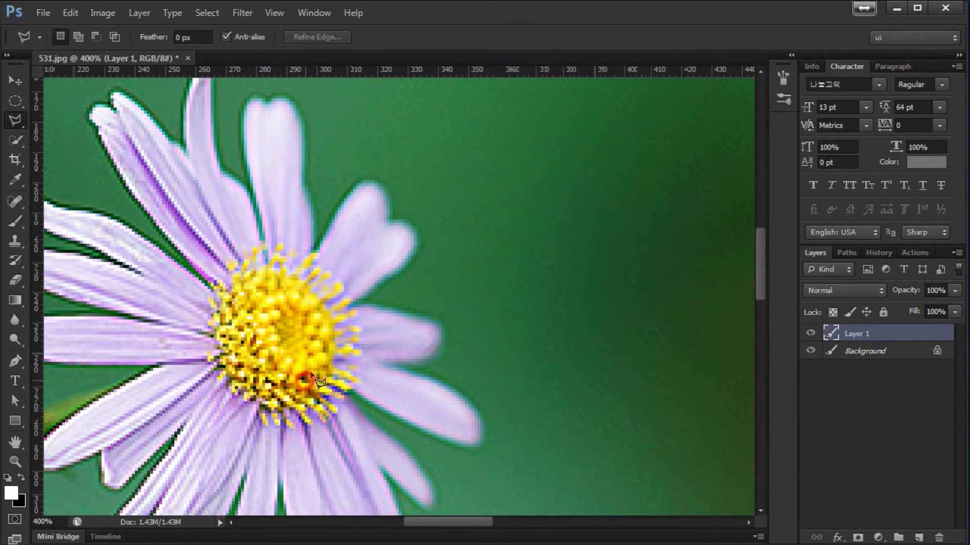
pyautogui.press('z')
pyautogui.keyDown('alt'); pyautogui.click(370, 323); pyautogui.keyUp('alt')
pyautogui.press('m')
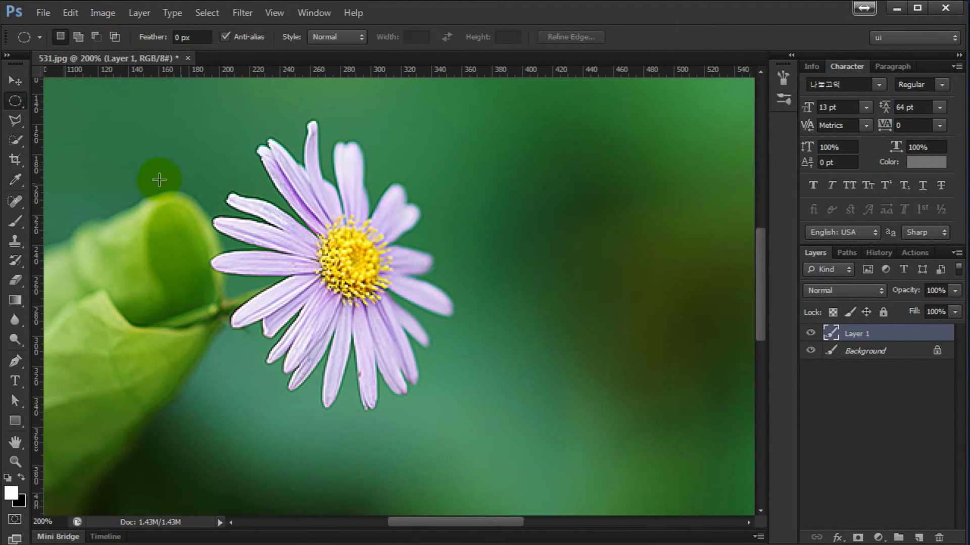
pyautogui.click(302, 220)
pyautogui.click(142, 161)
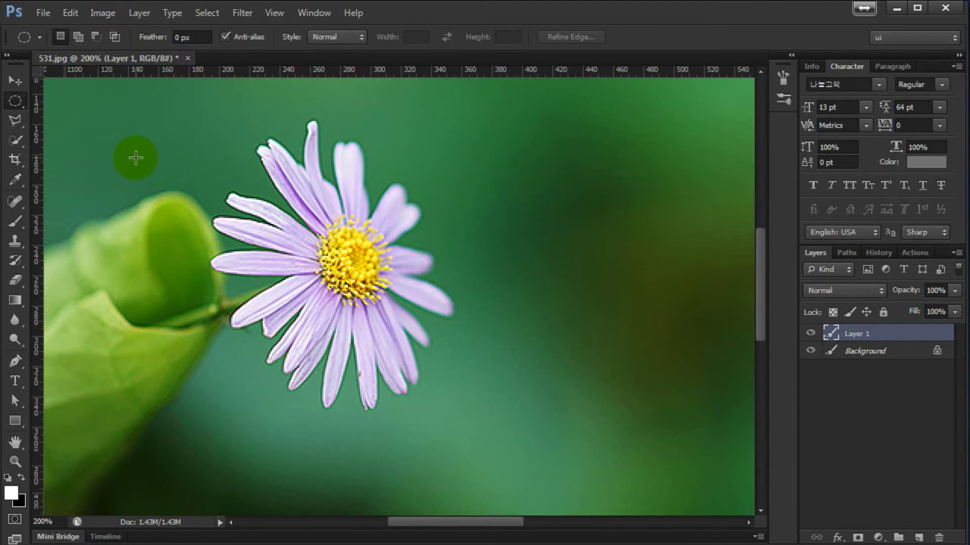
# - Try tracing the petal edges with the Magnetic Lasso, from the upper-left petal around the bottom to the upper-right petals
pyautogui.press('l')
pyautogui.hotkey('shift', 'l')
pyautogui.click(266, 212)
pyautogui.moveTo(277, 204)
pyautogui.mouseDown()
pyautogui.moveTo(226, 190)
pyautogui.moveTo(213, 206)
pyautogui.moveTo(269, 229)
pyautogui.moveTo(212, 220)
pyautogui.moveTo(196, 229)
pyautogui.moveTo(227, 253)
pyautogui.moveTo(270, 251)
pyautogui.moveTo(228, 259)
pyautogui.moveTo(213, 280)
pyautogui.moveTo(249, 296)
pyautogui.moveTo(317, 282)
pyautogui.moveTo(252, 306)
pyautogui.moveTo(238, 319)
pyautogui.moveTo(243, 332)
pyautogui.moveTo(268, 341)
pyautogui.moveTo(266, 369)
pyautogui.moveTo(297, 395)
pyautogui.moveTo(350, 411)
pyautogui.moveTo(387, 407)
pyautogui.mouseUp()
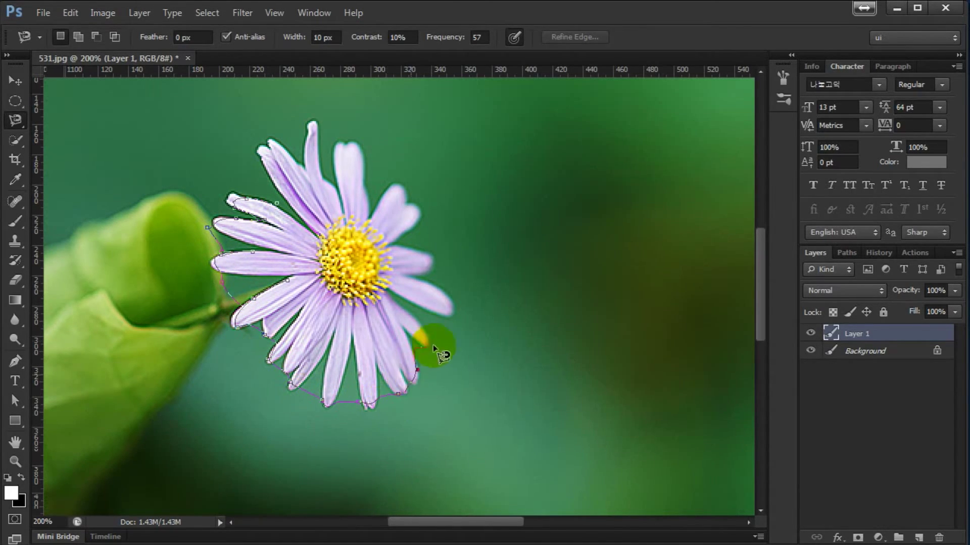
pyautogui.moveTo(429, 261)
pyautogui.mouseDown()
pyautogui.moveTo(376, 156)
pyautogui.moveTo(346, 163)
pyautogui.moveTo(335, 179)
pyautogui.mouseUp()
pyautogui.doubleClick(336, 179)
pyautogui.click(310, 265)
pyautogui.click(319, 158)
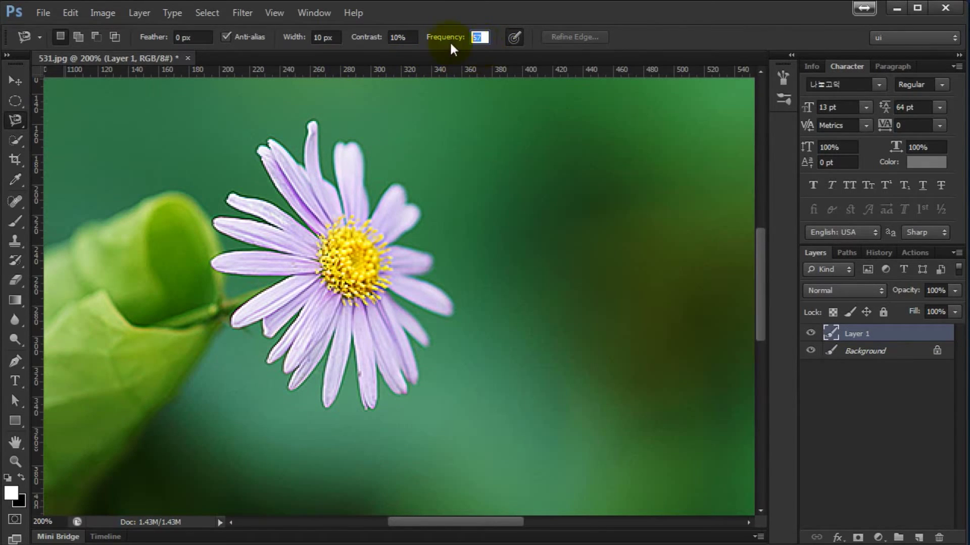
# - Review the Magnetic Lasso's Contrast setting and switch back to the Polygonal Lasso Tool
pyautogui.click(399, 40)
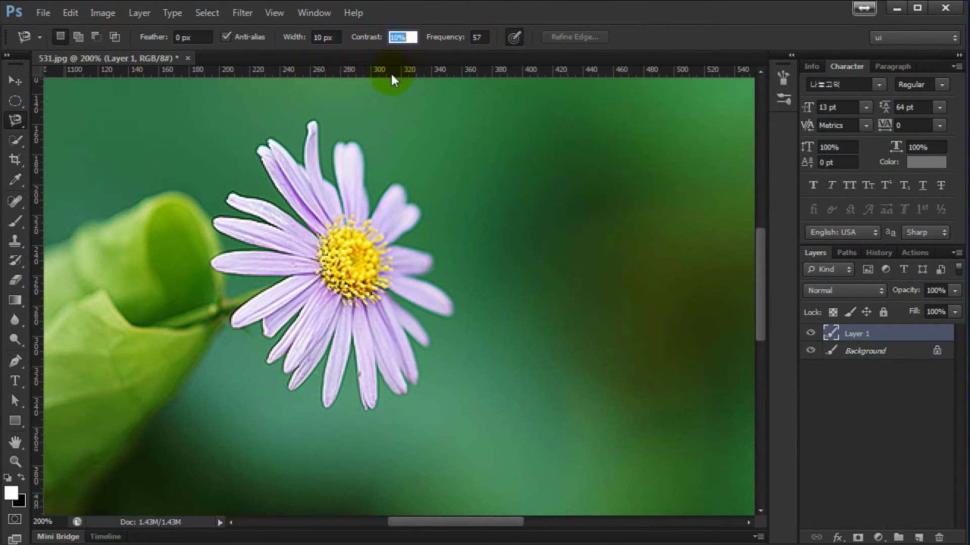
pyautogui.click(19, 114)
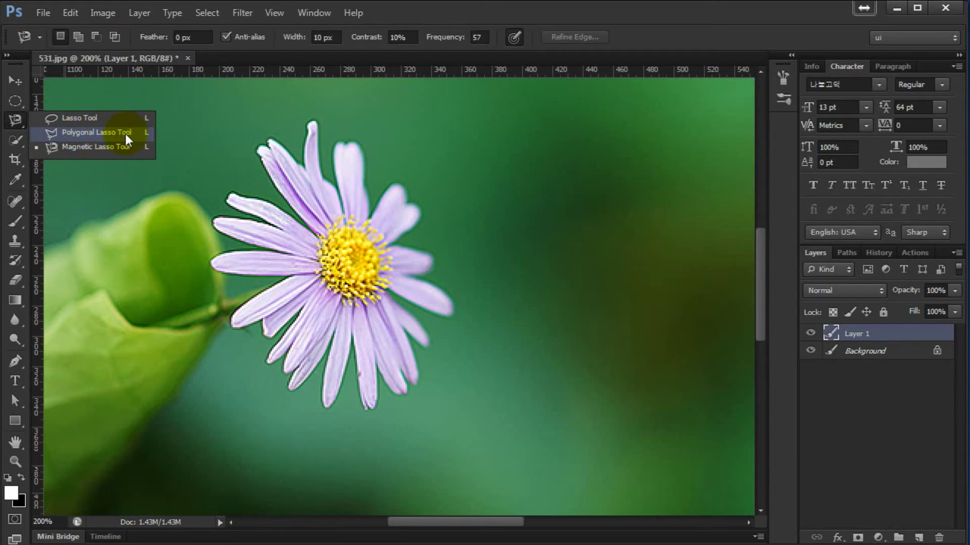
pyautogui.click(105, 131)
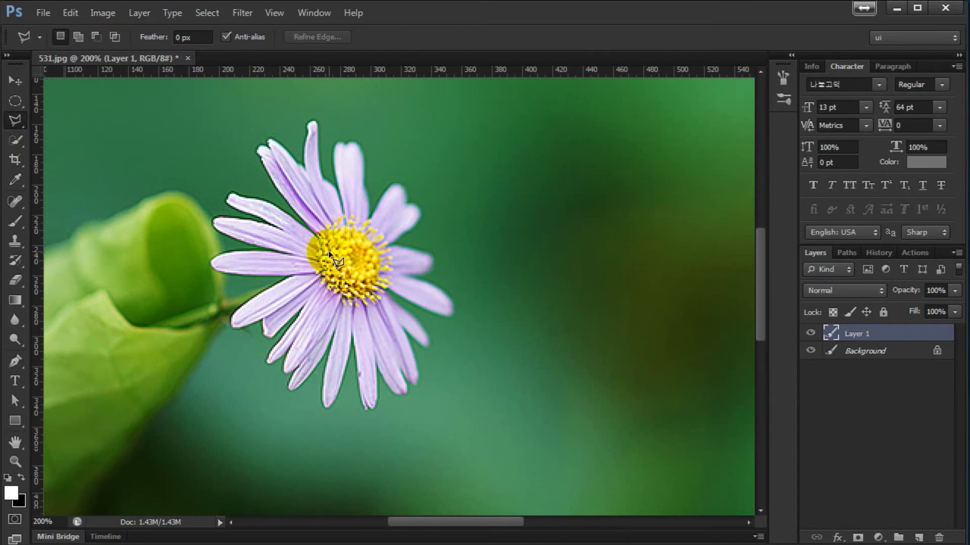
pyautogui.click(18, 122)
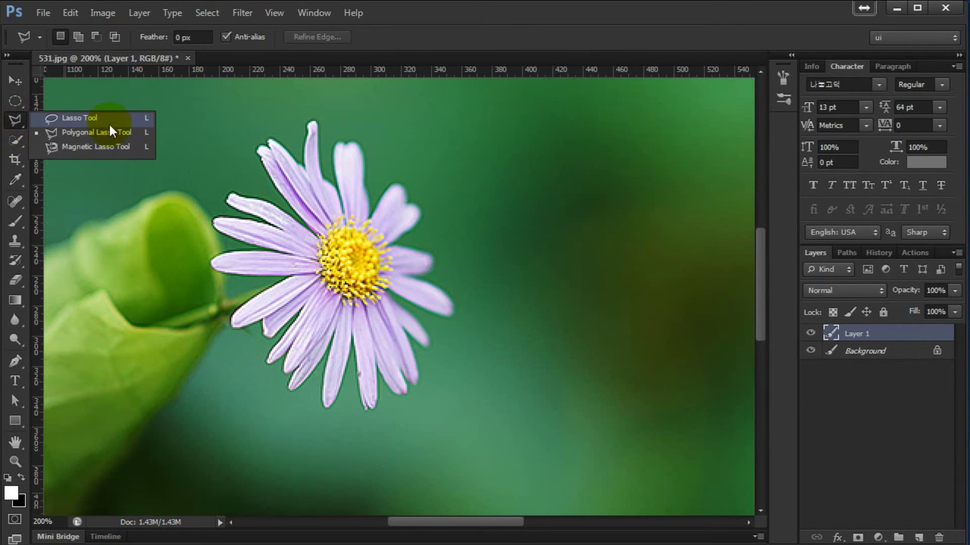
pyautogui.click(111, 134)
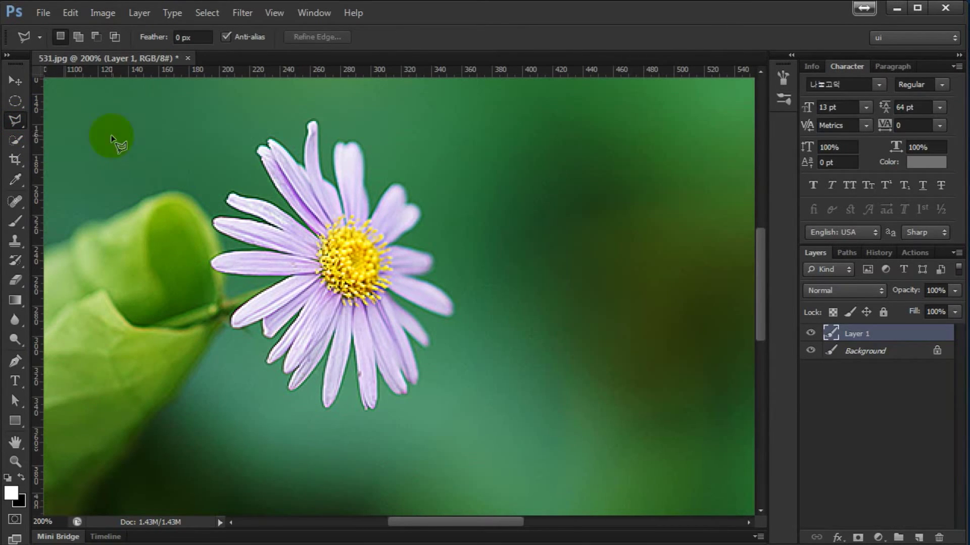
# - Zoom in on the petals left of the flower's yellow centre to 500%
pyautogui.press('z')
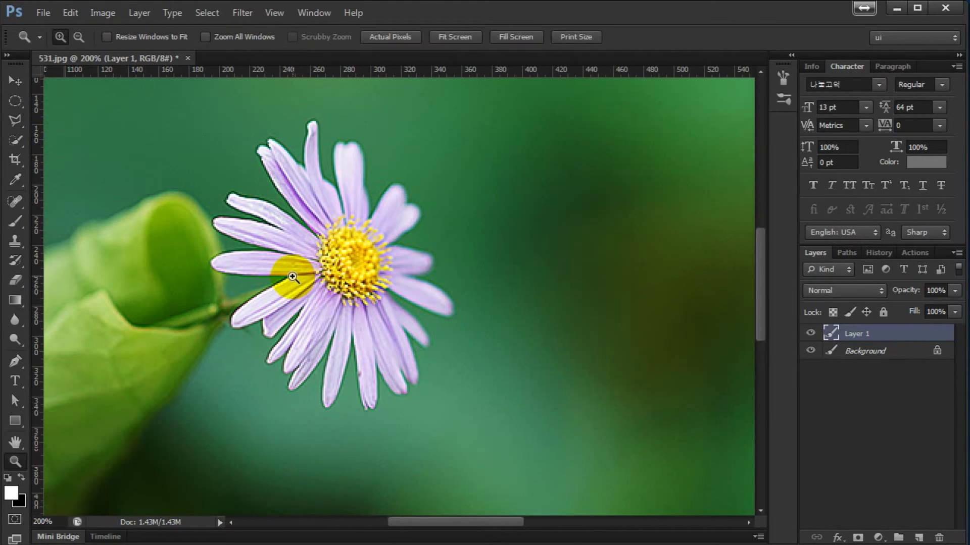
pyautogui.click(293, 275)
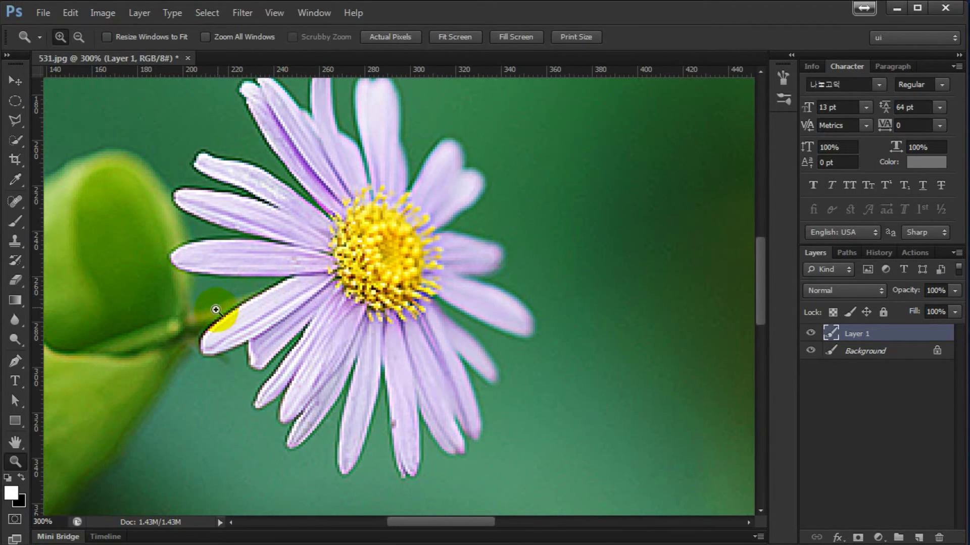
pyautogui.click(292, 320)
pyautogui.click(283, 311)
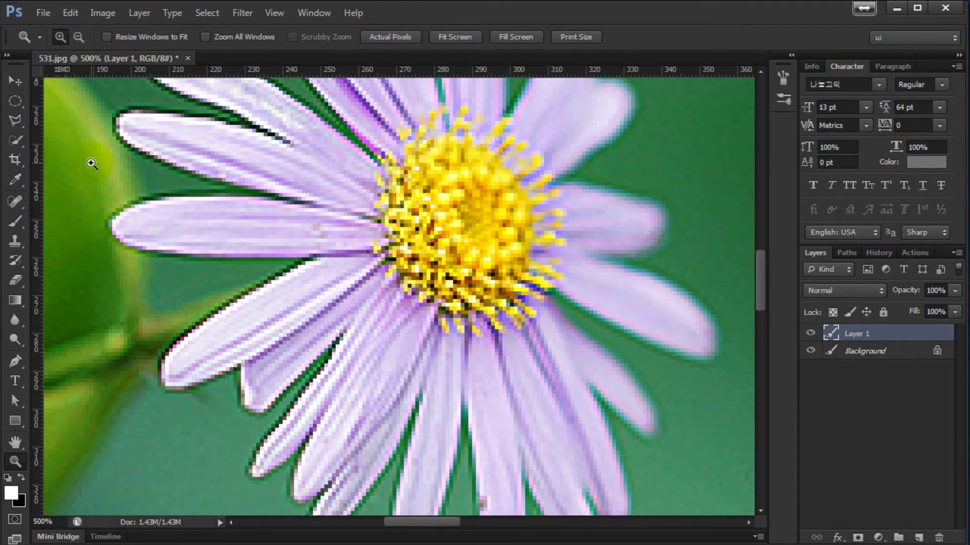
# - Outline the long petal just below the horizontal left petal with the Polygonal Lasso Tool and close the selection at the yellow centre
pyautogui.press('l')
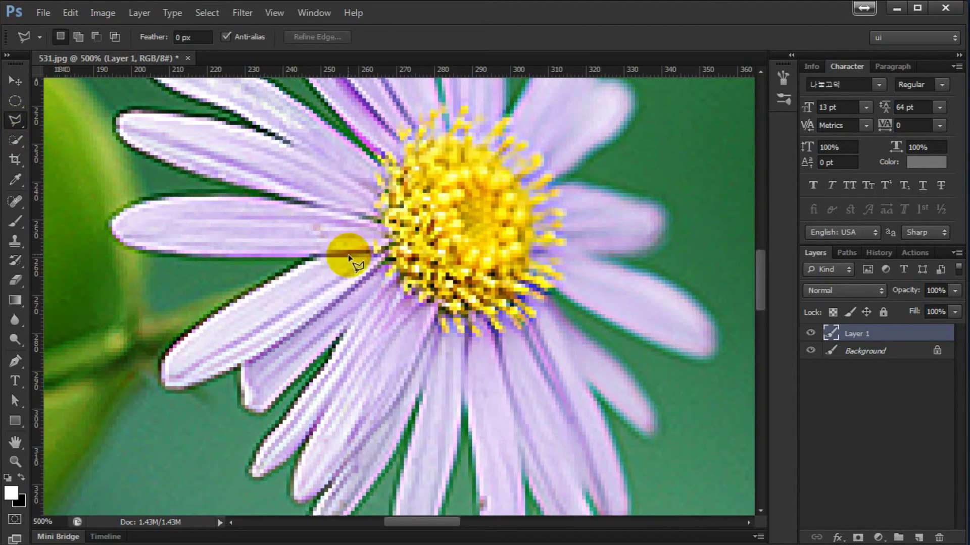
pyautogui.click(17, 116)
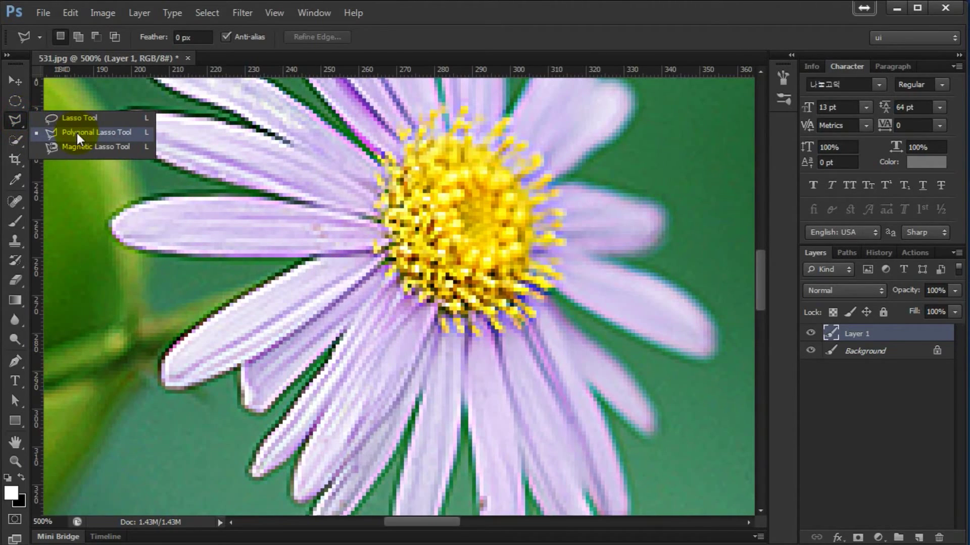
pyautogui.click(78, 133)
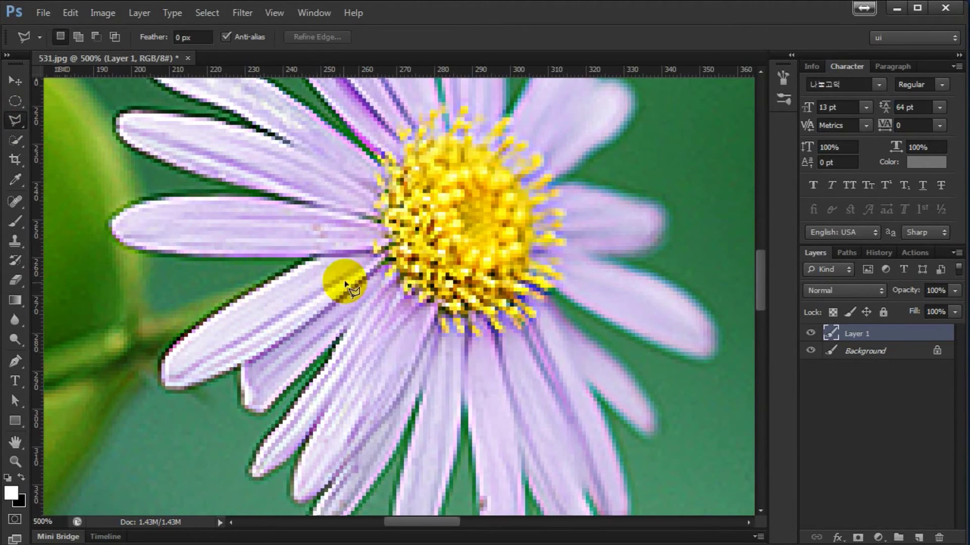
pyautogui.click(385, 251)
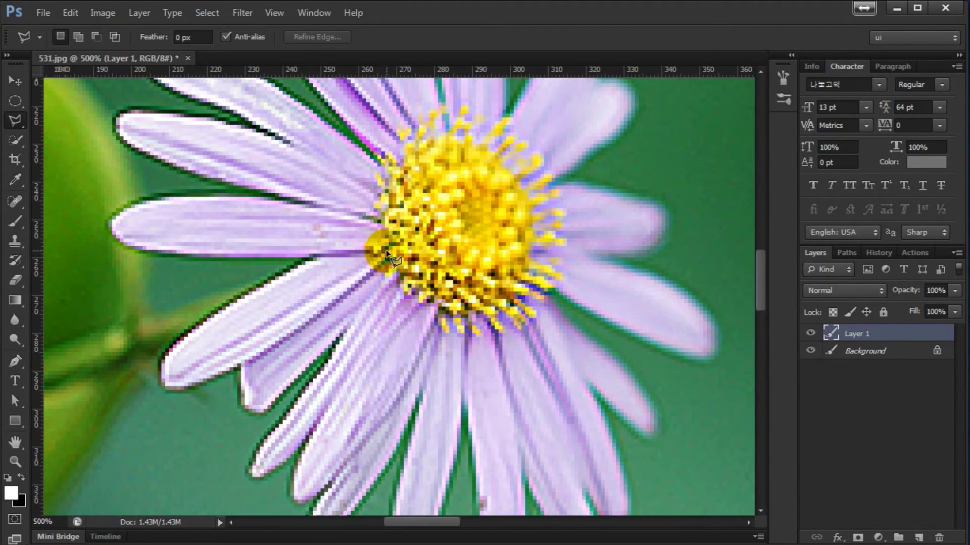
pyautogui.click(316, 254)
pyautogui.click(229, 302)
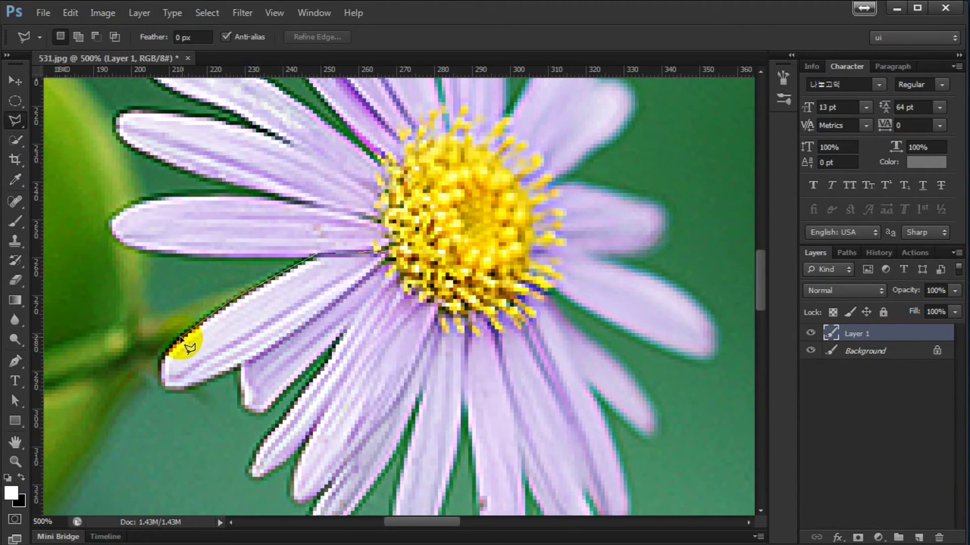
pyautogui.click(165, 379)
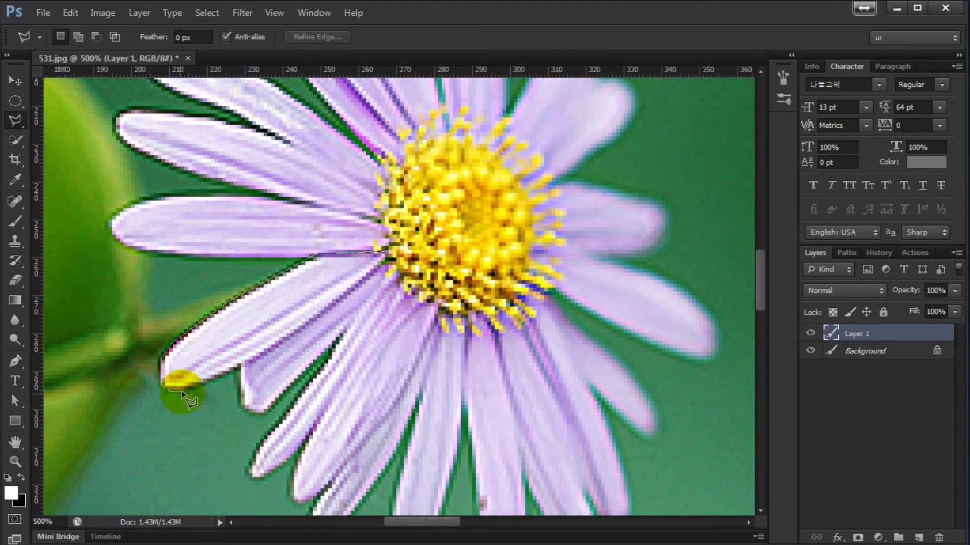
pyautogui.click(221, 377)
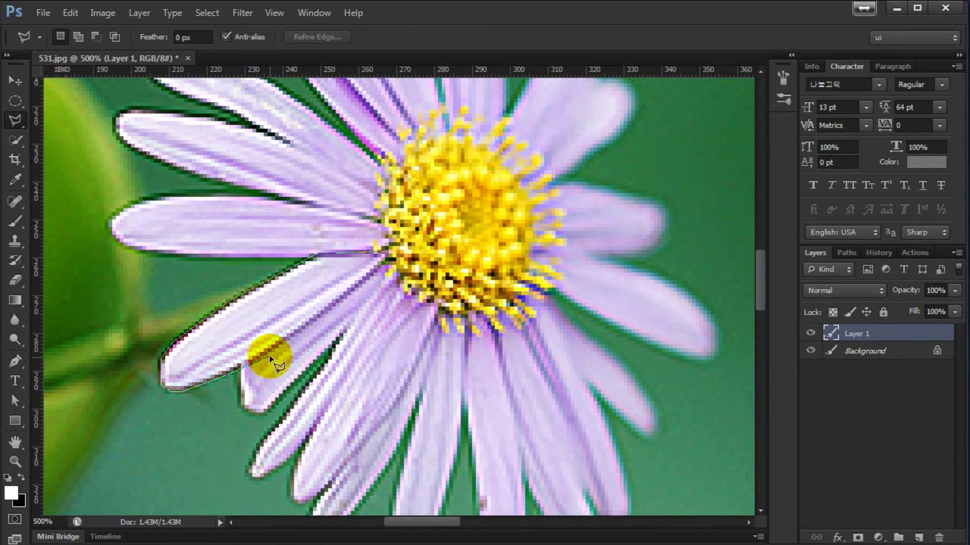
pyautogui.click(254, 359)
pyautogui.click(307, 327)
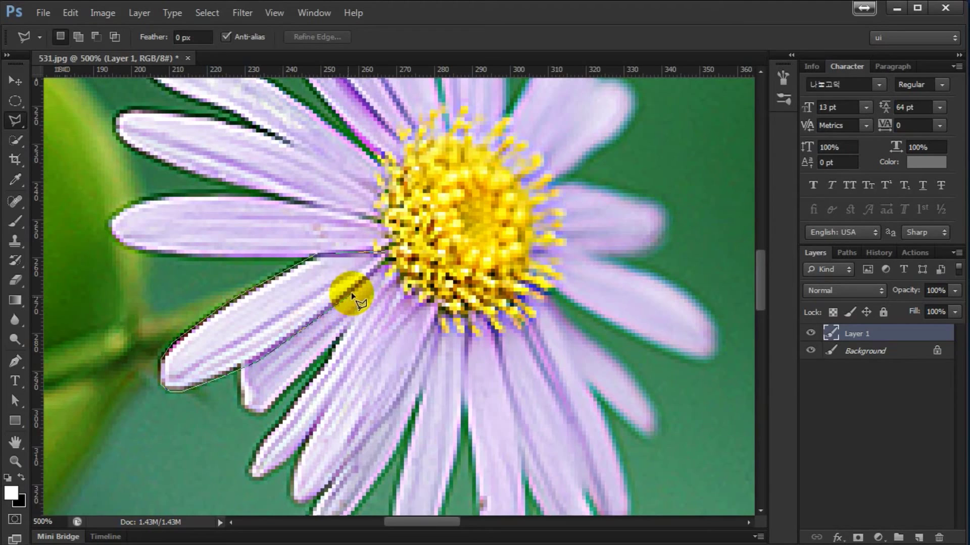
pyautogui.click(390, 257)
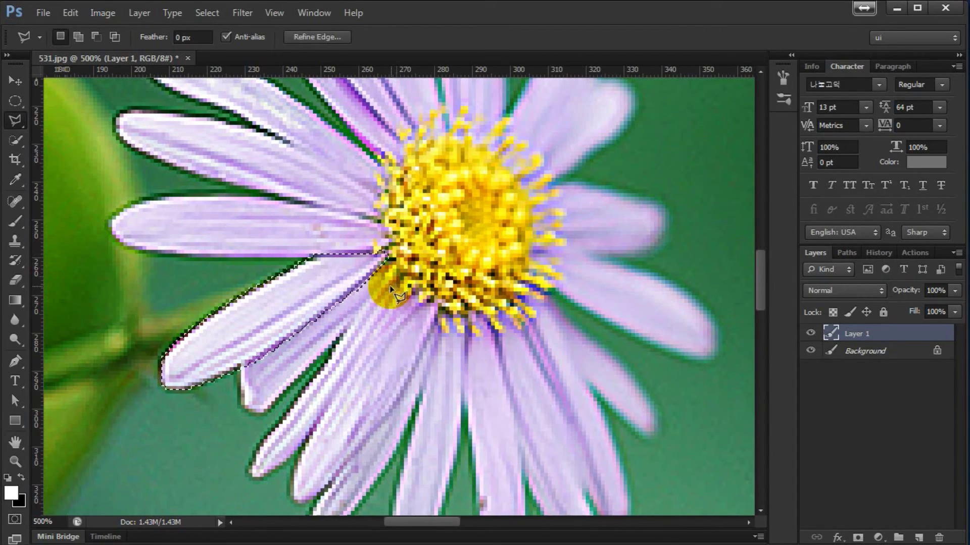
# - Copy the selected petal onto a new layer
pyautogui.press('z')
pyautogui.click(278, 316)
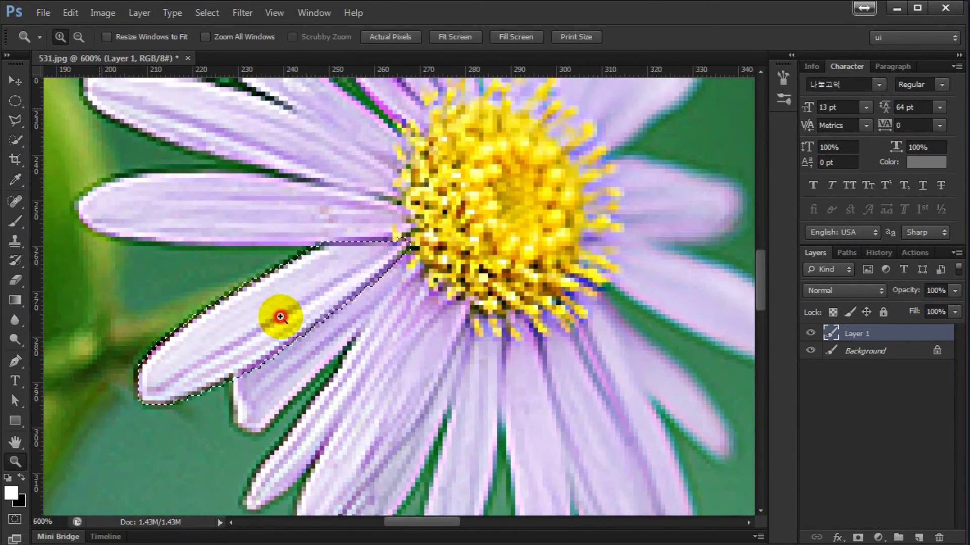
pyautogui.moveTo(281, 319); pyautogui.dragTo(323, 314)
pyautogui.press('m')
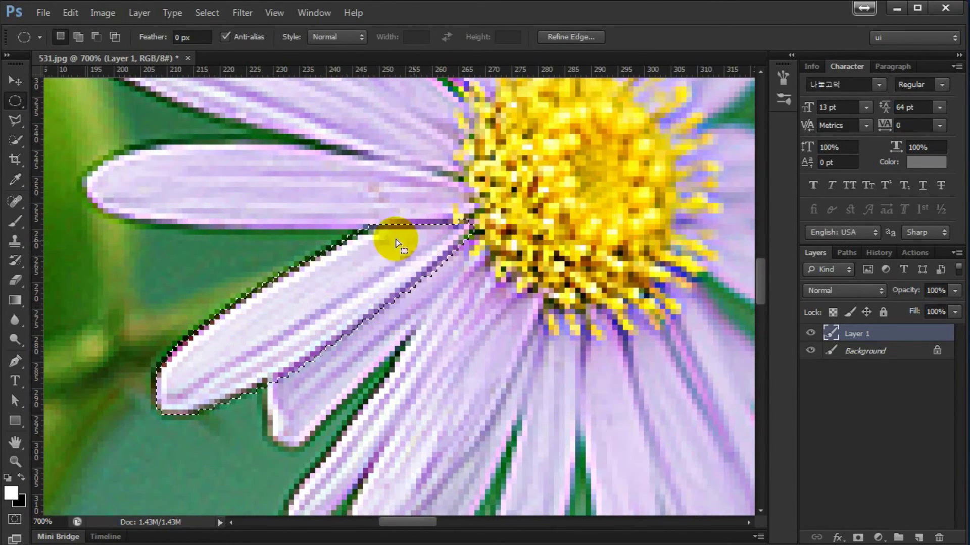
pyautogui.hotkey('ctrl', 'j')
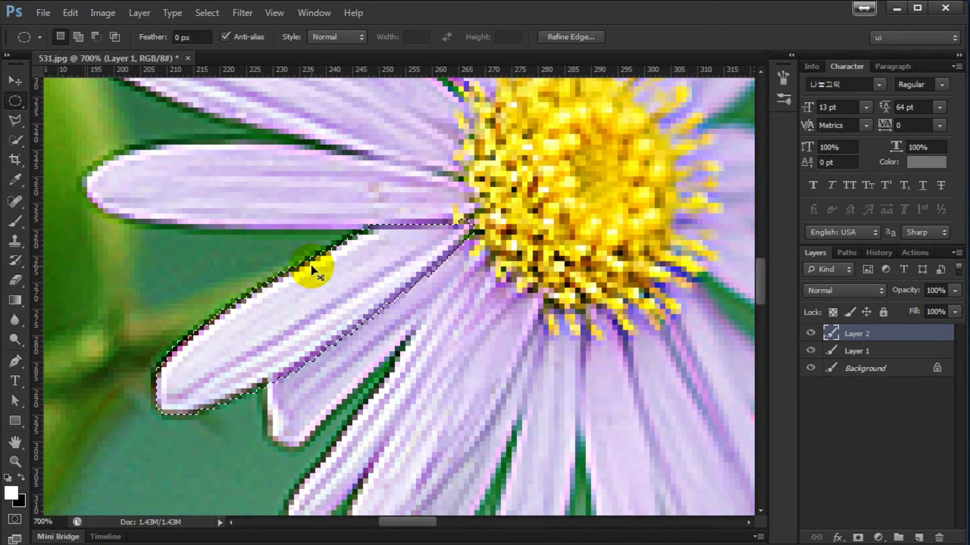
# - Move the copied petal down and to the left, below the original petals, and view the flower at 300%
pyautogui.press('v')
pyautogui.moveTo(316, 296); pyautogui.dragTo(258, 426)
pyautogui.press('z')
pyautogui.keyDown('alt'); pyautogui.click(418, 339); pyautogui.keyUp('alt')
pyautogui.keyDown('alt'); pyautogui.click(418, 339); pyautogui.keyUp('alt')
pyautogui.keyDown('alt'); pyautogui.click(420, 341); pyautogui.keyUp('alt')
pyautogui.keyDown('alt'); pyautogui.click(420, 342); pyautogui.keyUp('alt')
pyautogui.press('v')
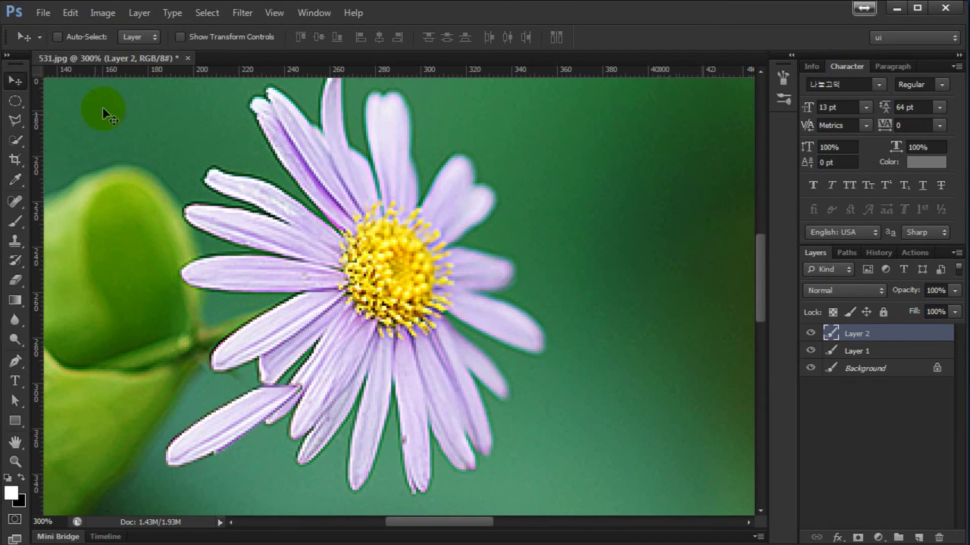
pyautogui.click(220, 233)
pyautogui.moveTo(218, 216)
pyautogui.mouseDown()
pyautogui.moveTo(231, 208)
pyautogui.moveTo(228, 223)
pyautogui.mouseUp()
pyautogui.click(303, 391)
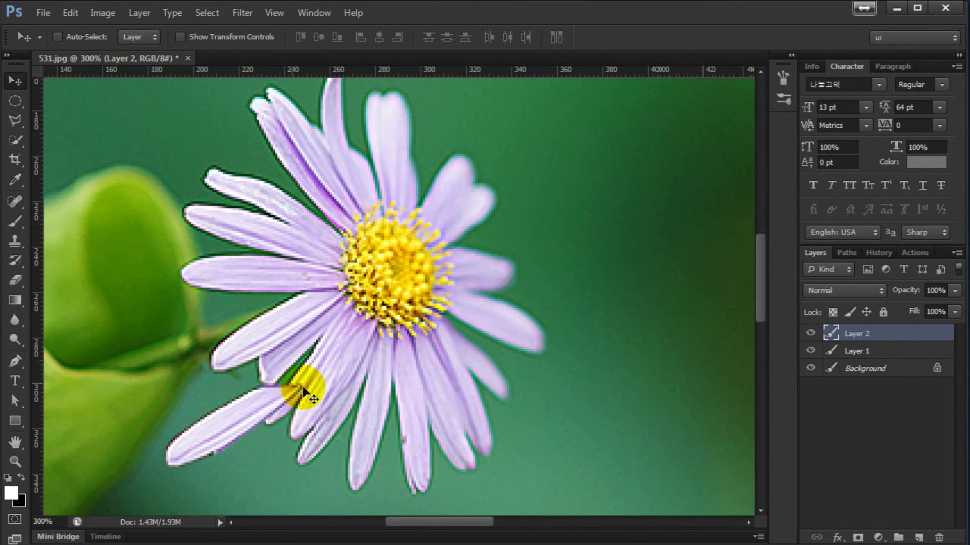